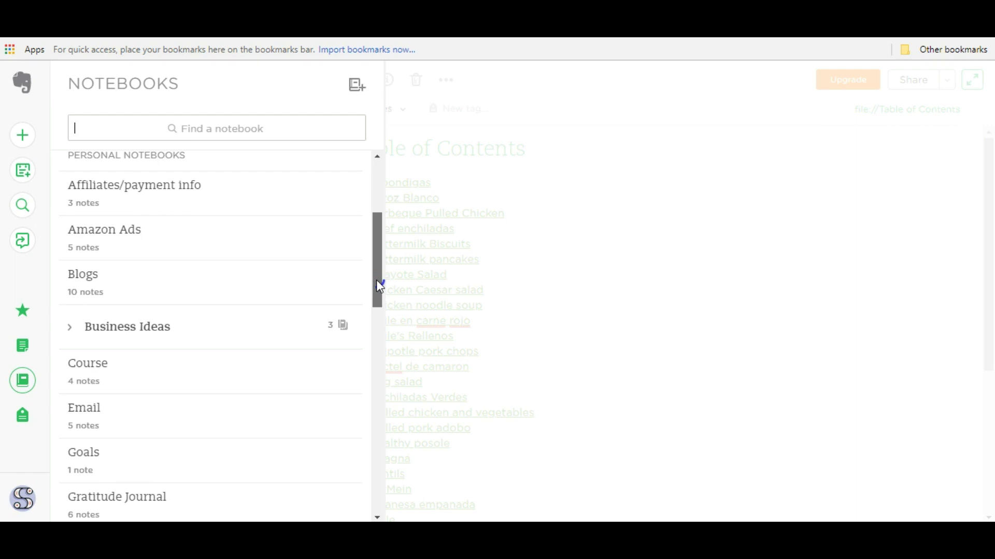
- Scroll to the bottom of the Notebooks list and open To Be Filed with its six notes
left_click_drag(380, 286, 363, 489)
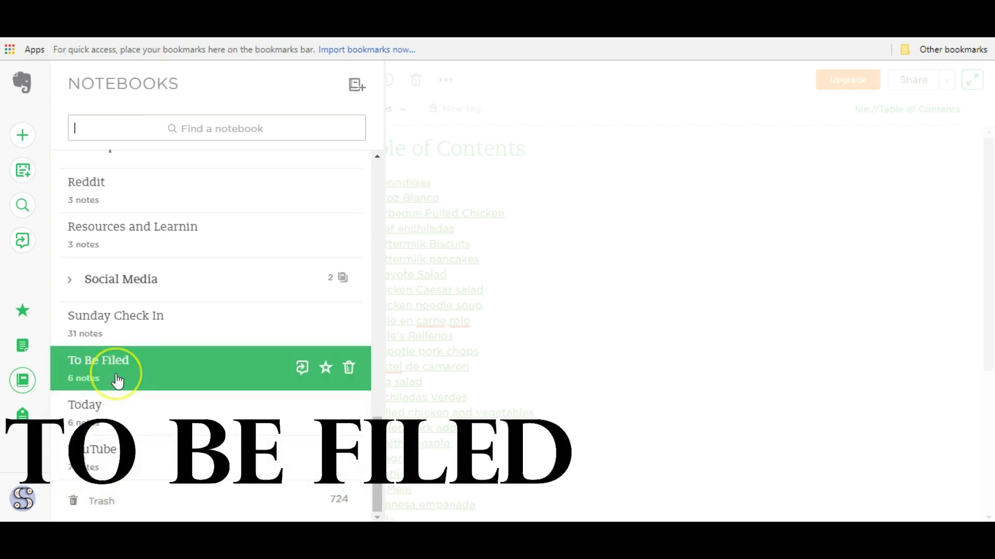
left_click(117, 380)
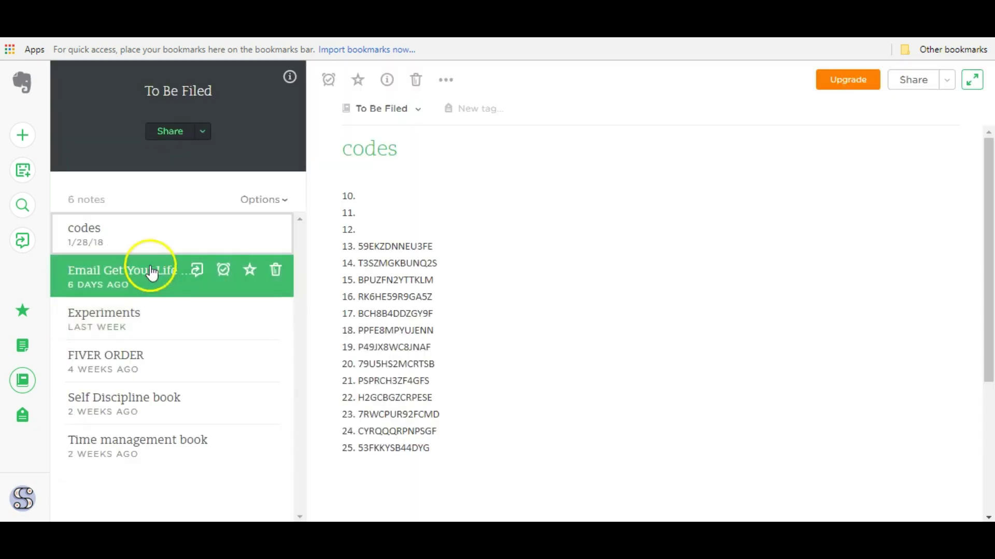
left_click(134, 242)
left_click(167, 95)
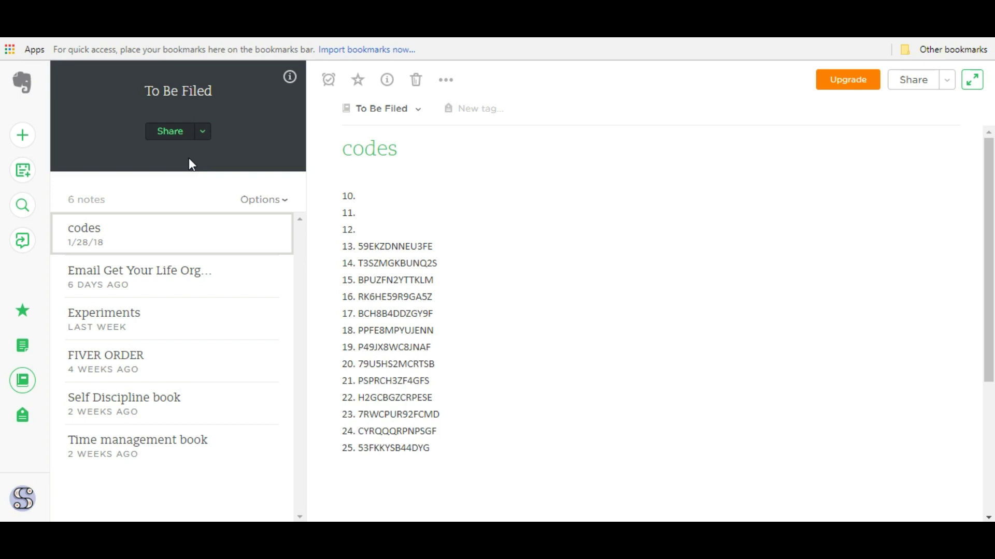
- Tick 'Set as default notebook' in the To Be Filed notebook info and save
left_click(289, 78)
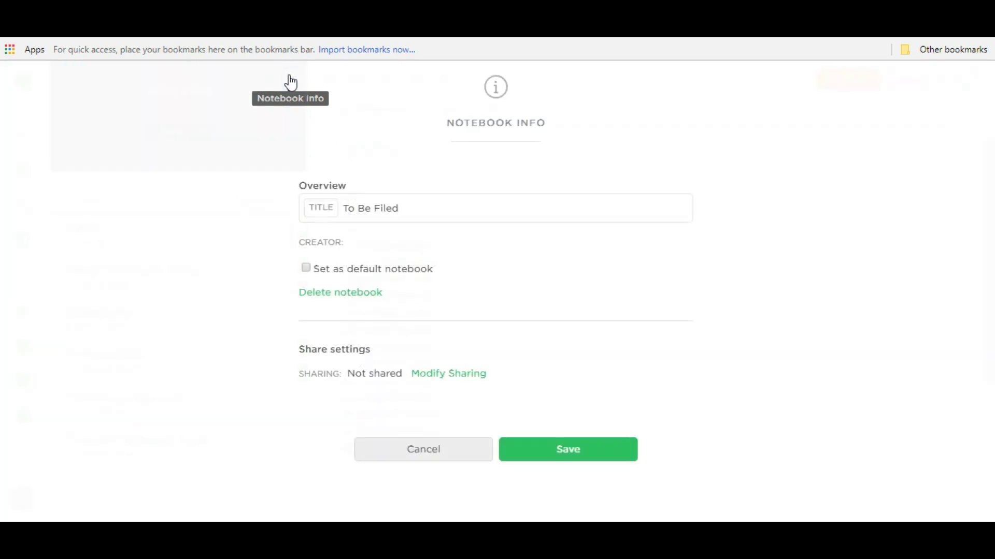
left_click(306, 268)
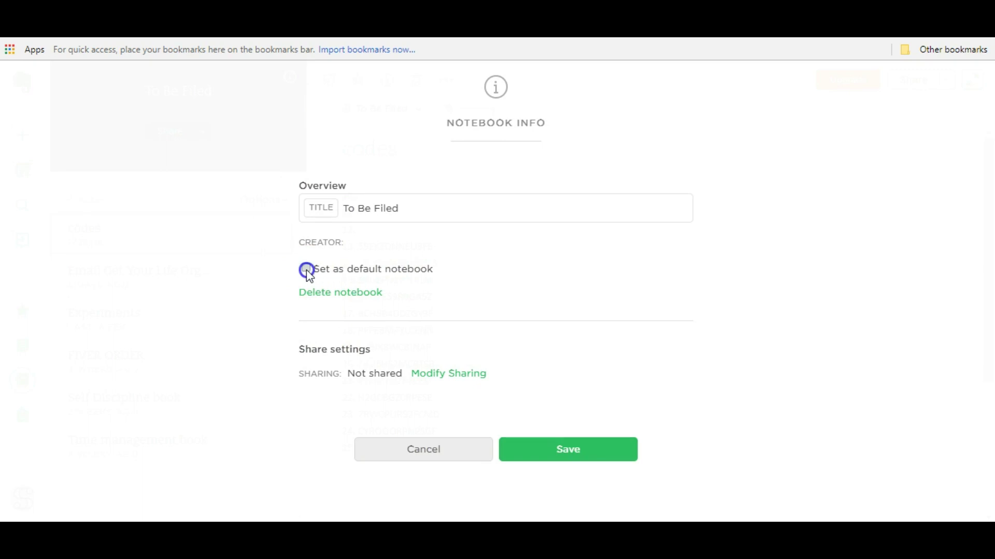
left_click(554, 463)
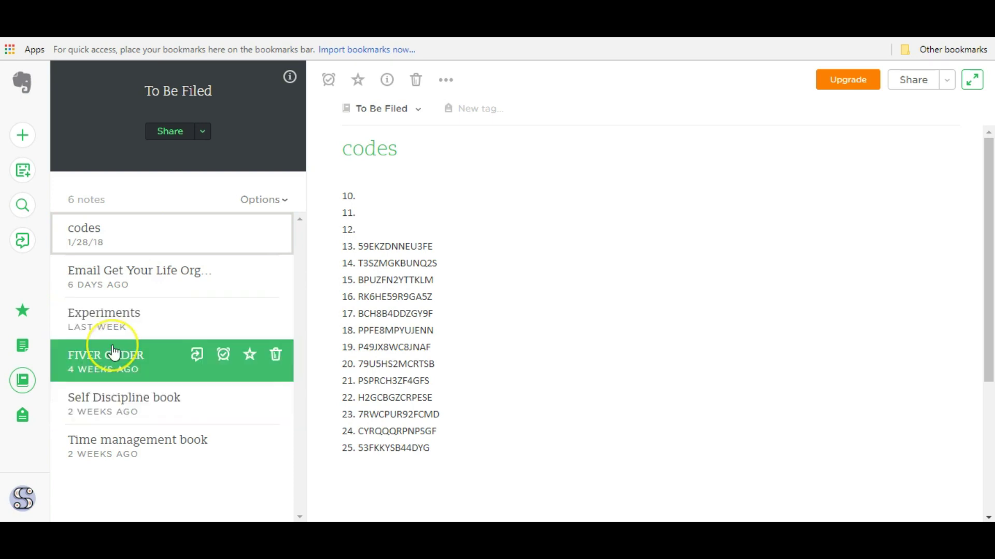
- Reassign the Email Get Your Life Organize note to the Email notebook, leaving To Be Filed with 5 notes
left_click(132, 297)
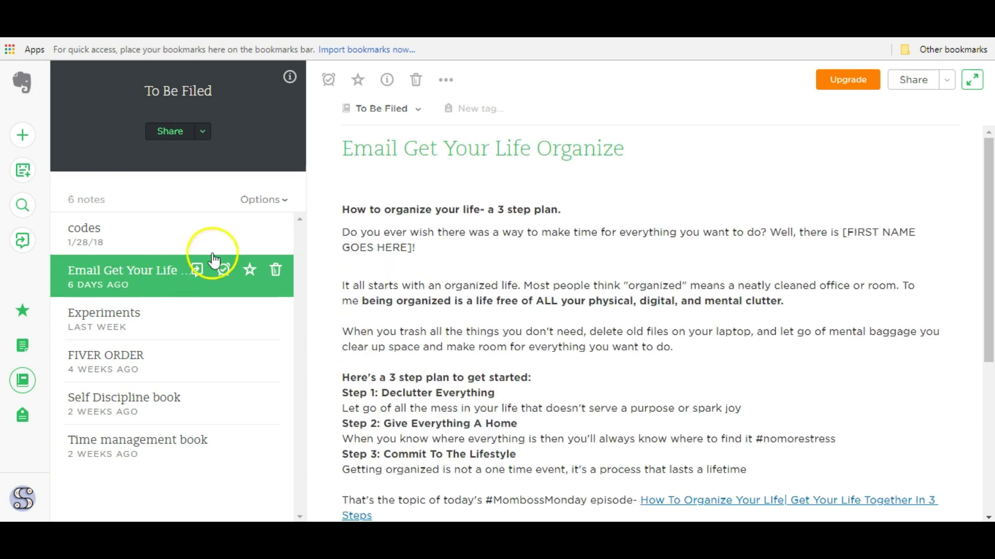
left_click(417, 110)
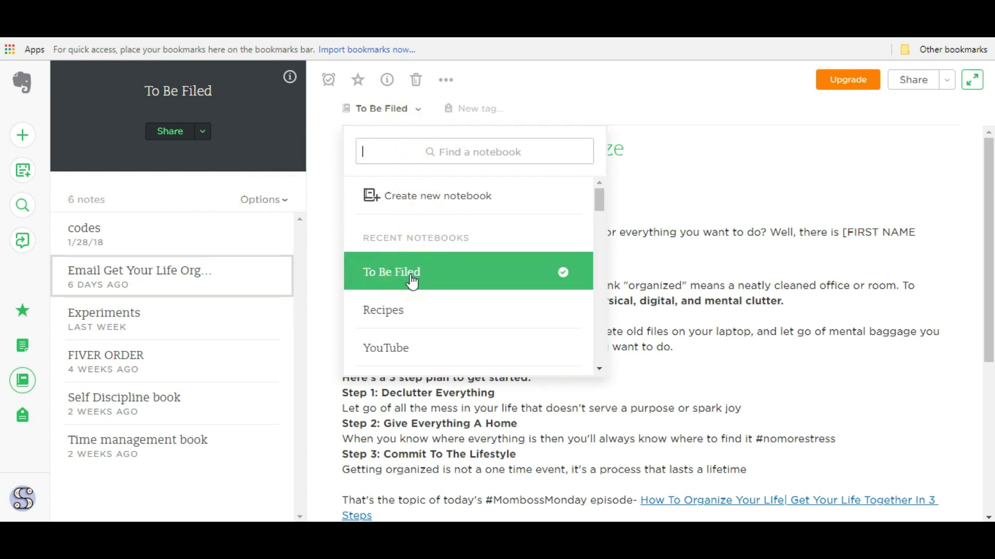
scroll(412, 282, "down", 5)
scroll(412, 282, "down", 5)
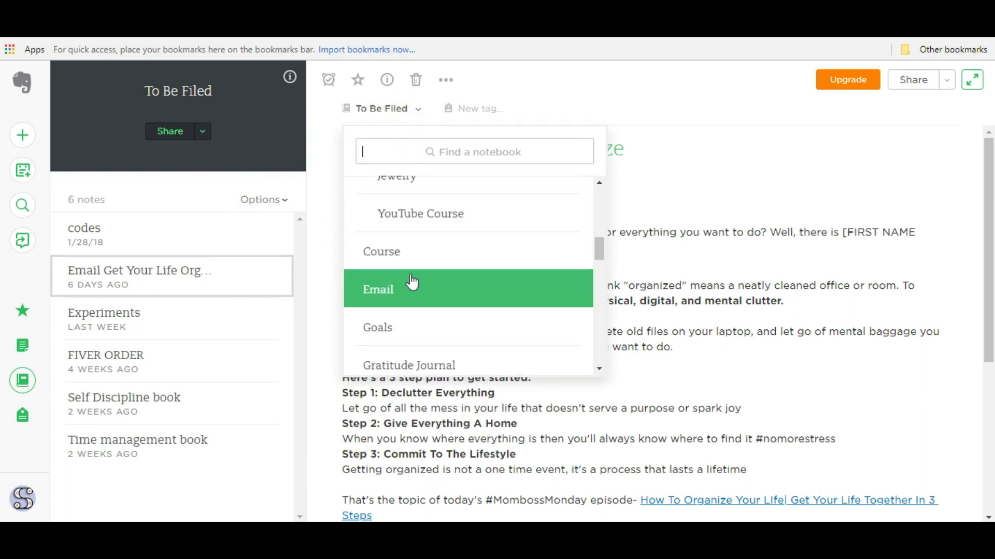
left_click(406, 293)
left_click(405, 295)
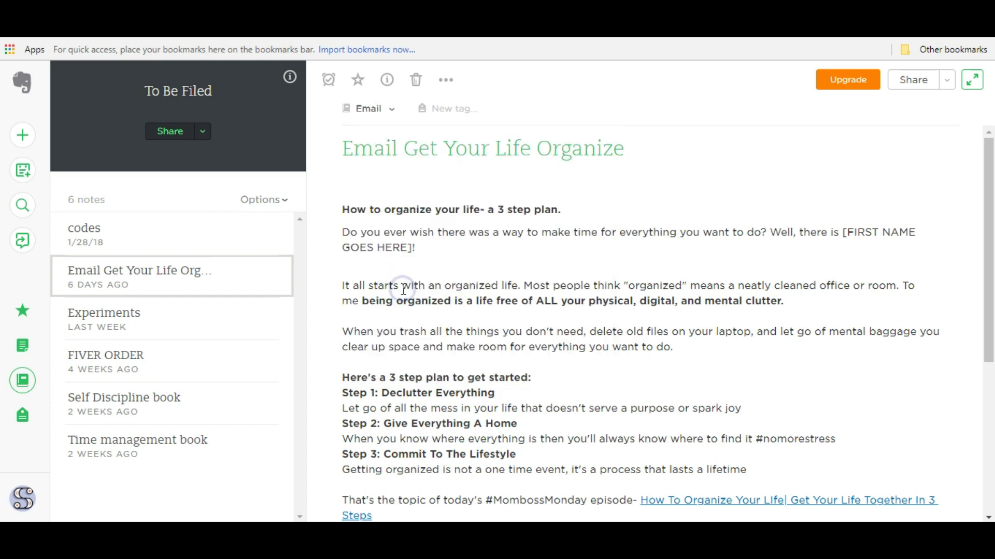
left_click(148, 245)
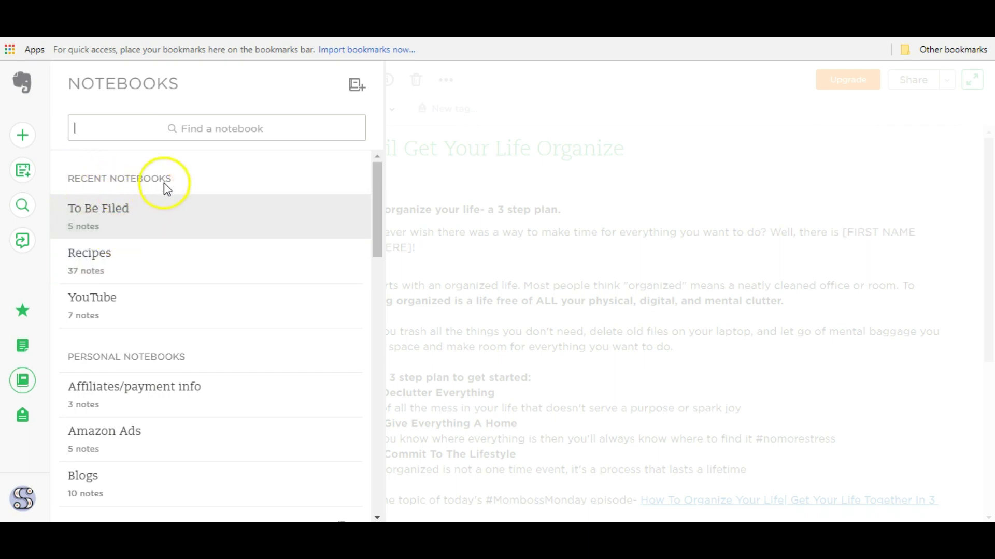
- Prefix the To Be Filed notebook title with '#' and confirm it now tops the Notebooks list
scroll(186, 370, "down", 3)
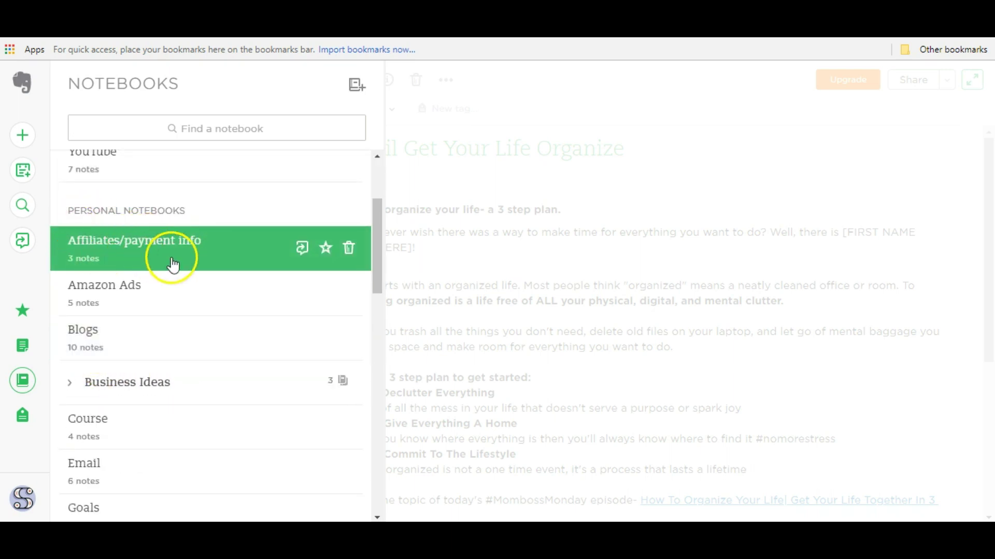
scroll(166, 266, "down", 5)
scroll(164, 285, "down", 10)
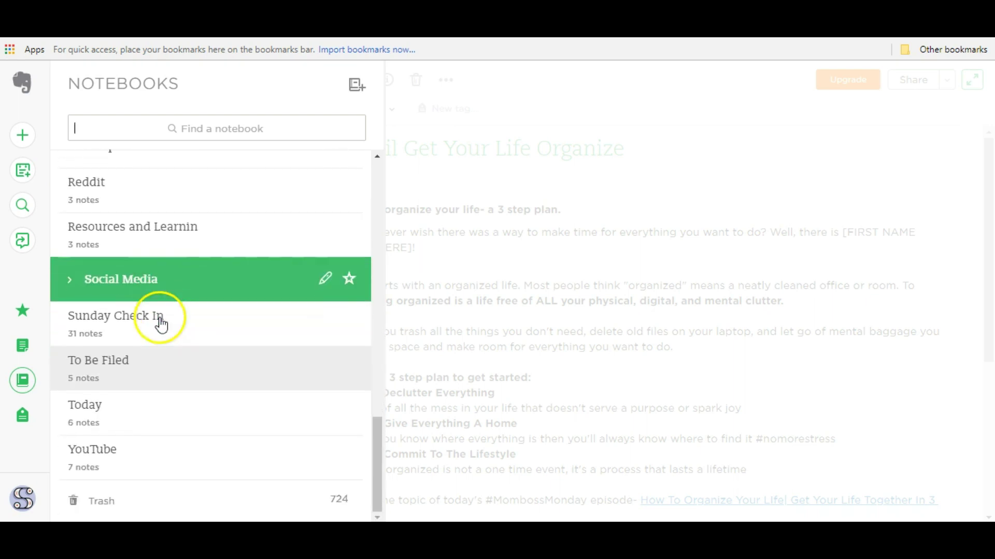
left_click(130, 389)
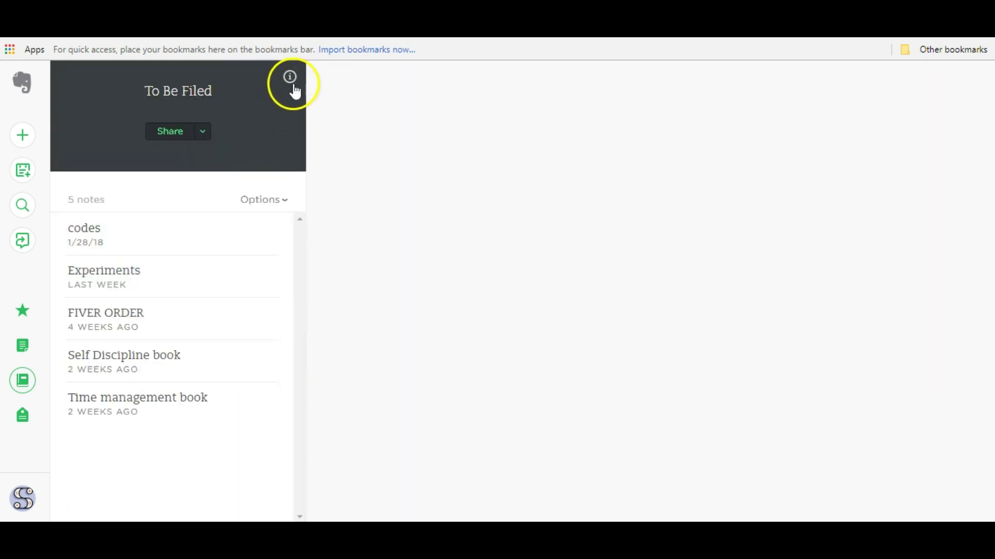
left_click(293, 88)
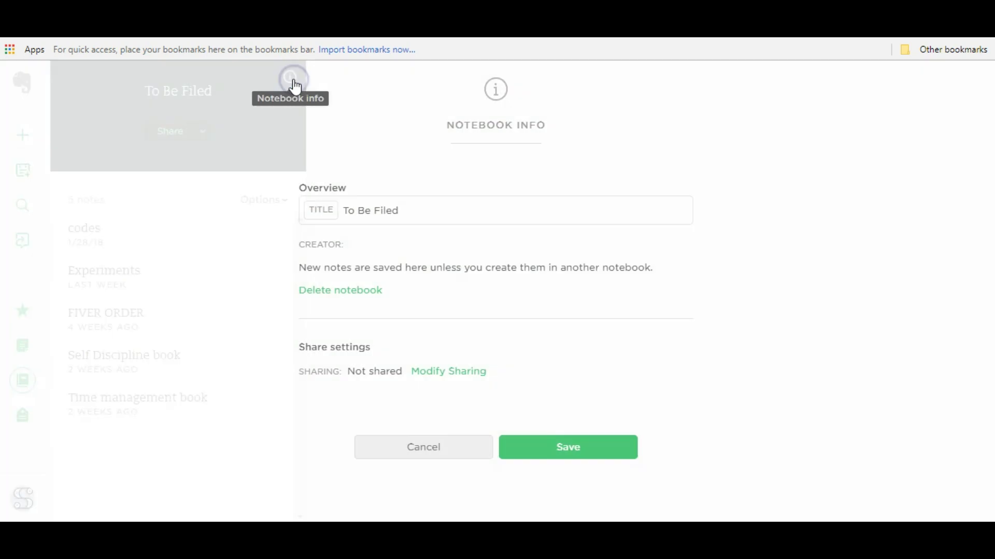
left_click(344, 211)
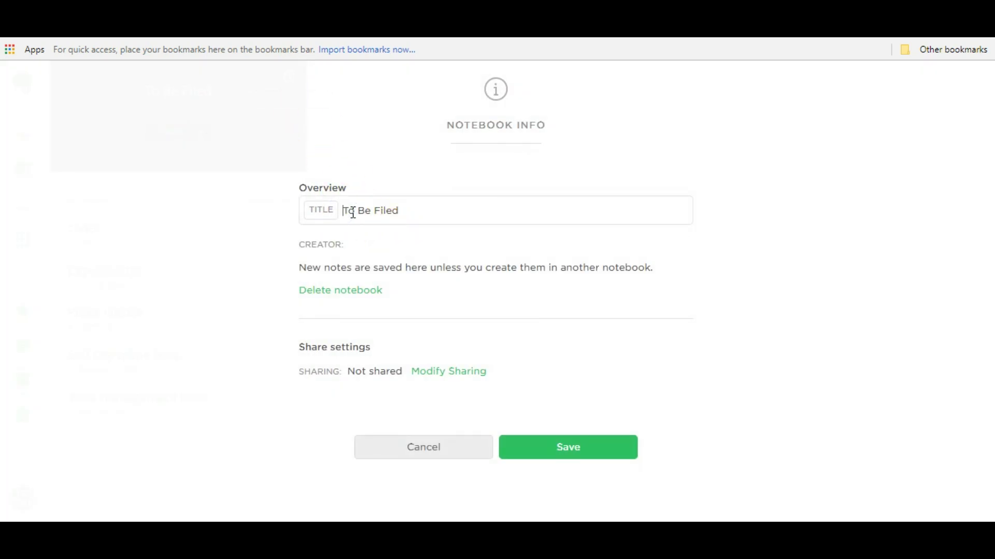
type("#")
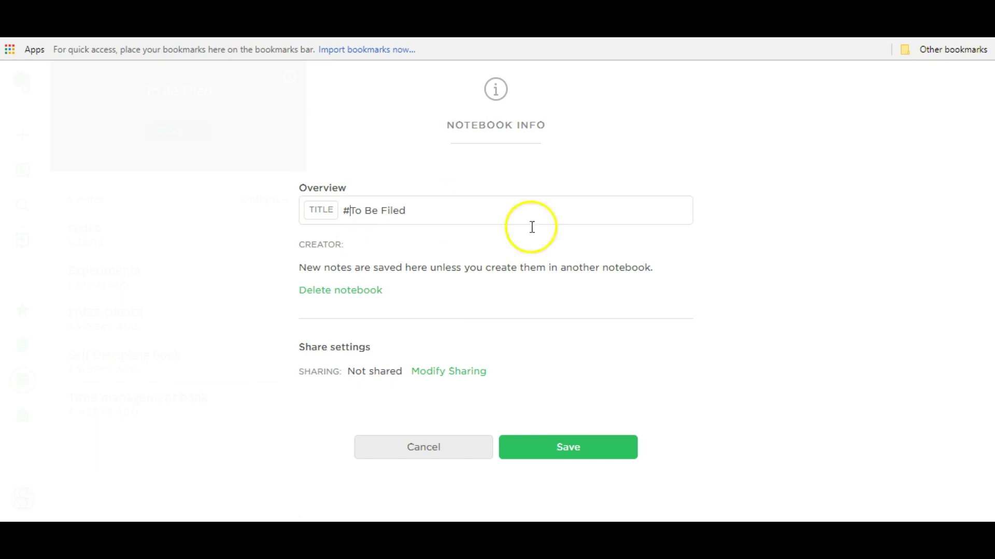
left_click(533, 452)
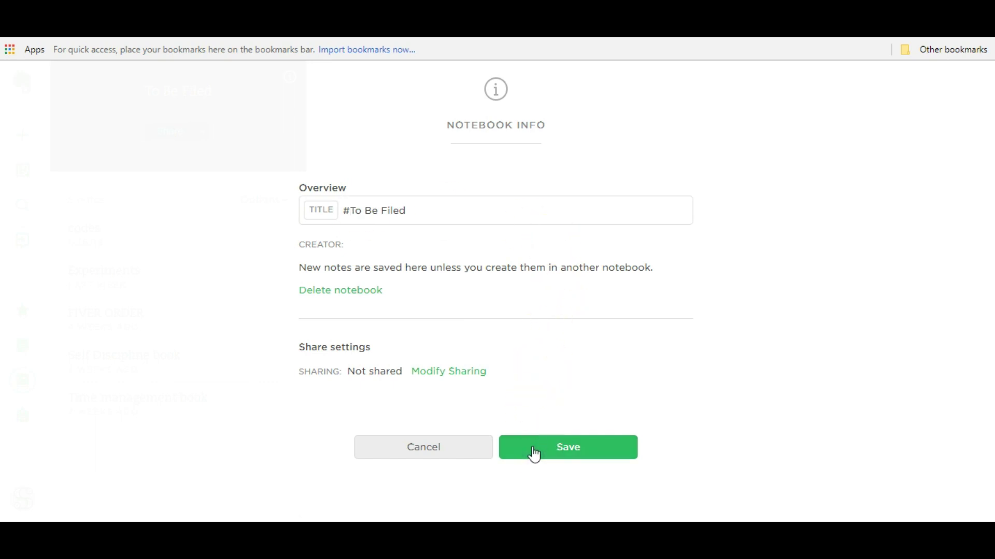
left_click(33, 386)
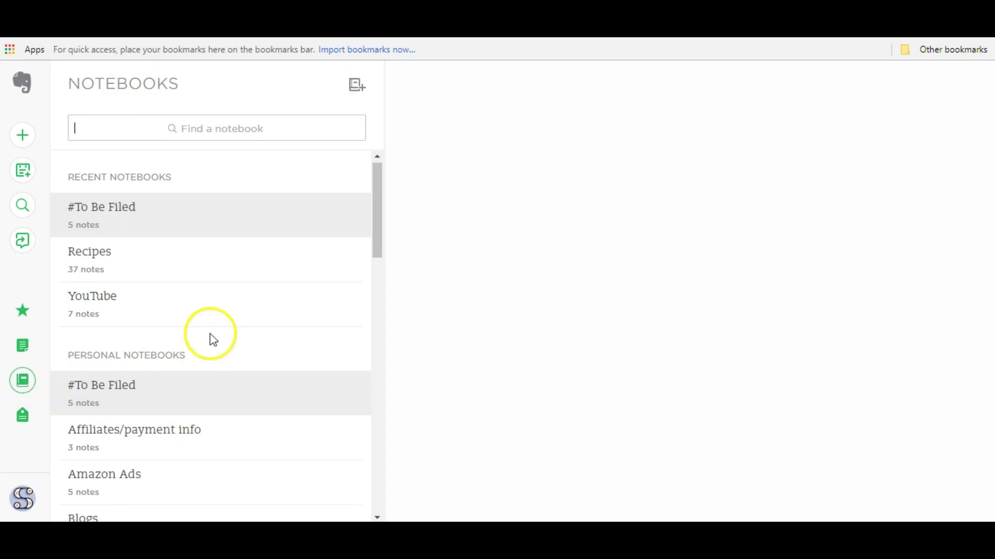
- Rename the Course notebook to '.Course' so it lists right after #To Be Filed
scroll(210, 337, "down", 3)
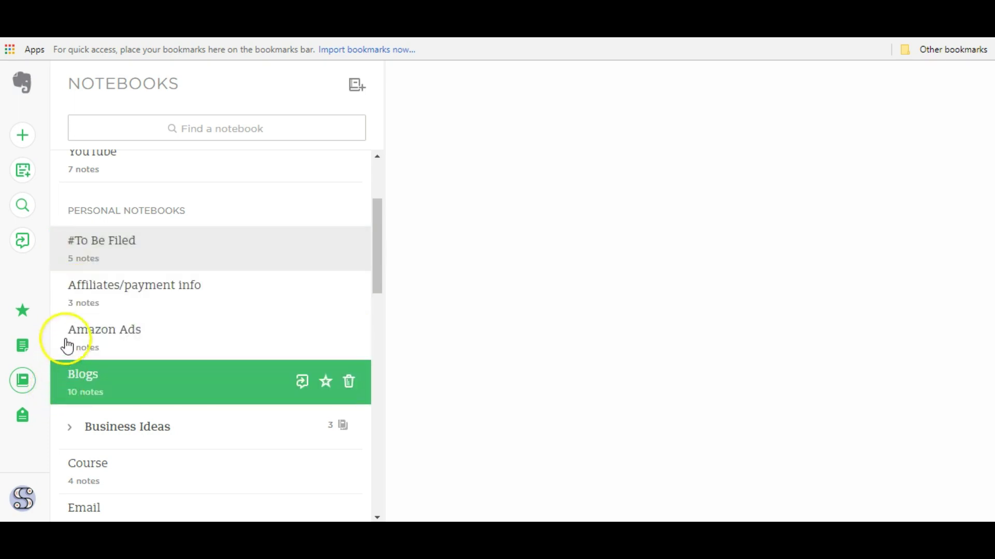
scroll(89, 310, "down", 6)
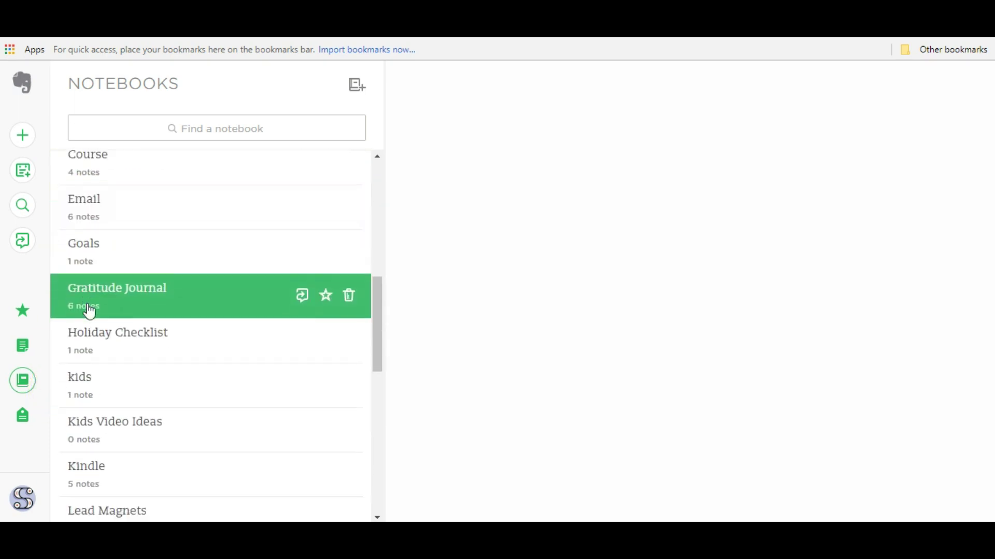
scroll(90, 310, "up", 2)
scroll(90, 310, "up", 4)
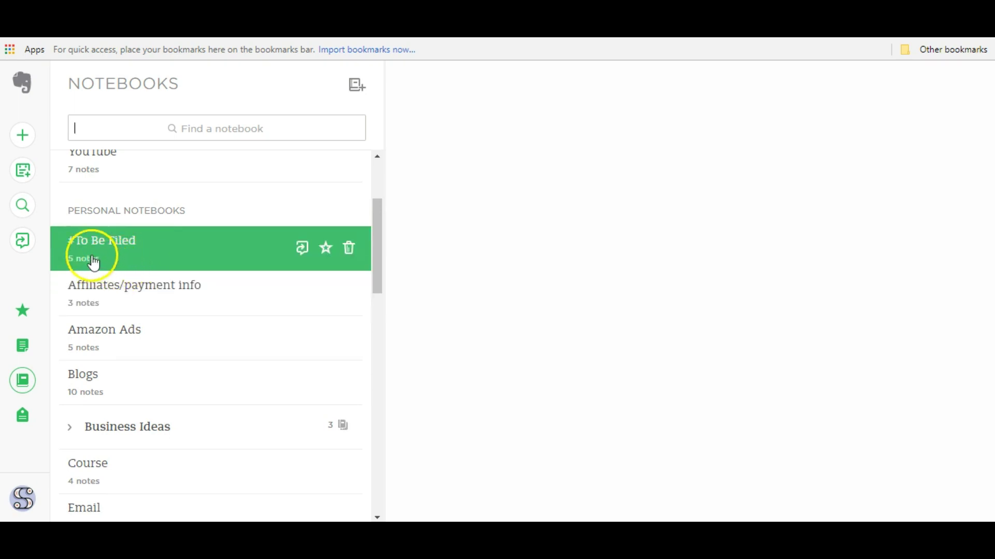
scroll(111, 340, "down", 3)
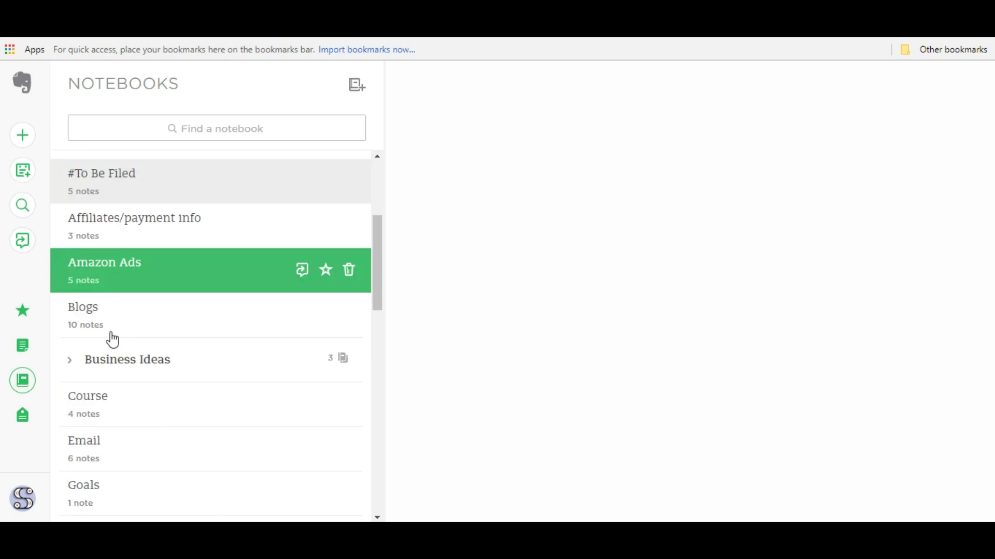
left_click(96, 337)
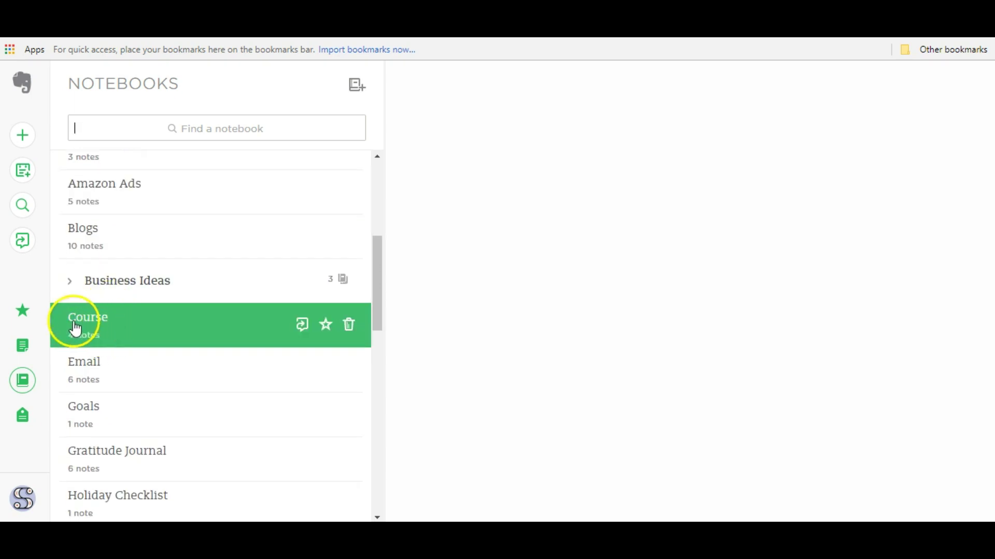
left_click(104, 326)
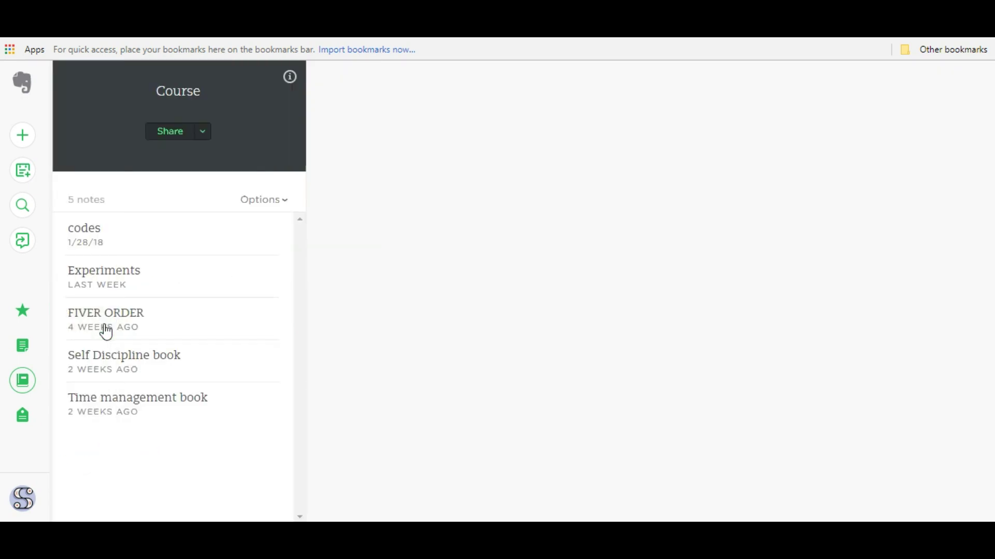
left_click(292, 80)
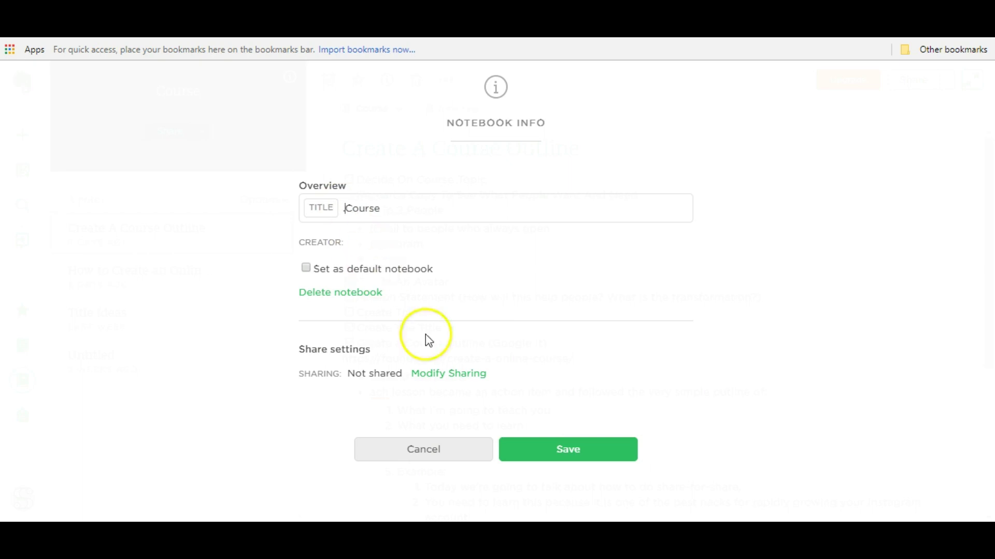
left_click(531, 459)
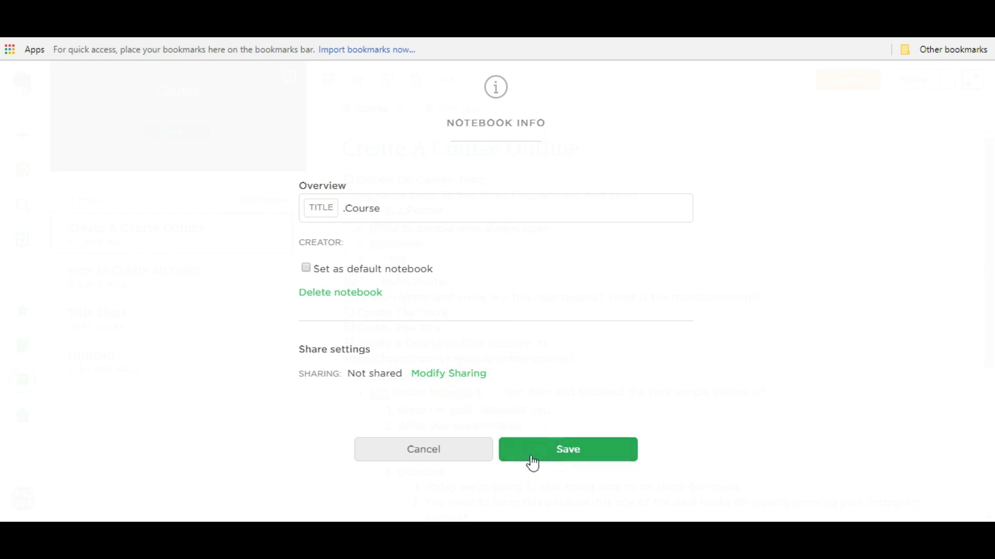
left_click(33, 384)
scroll(209, 363, "down", 3)
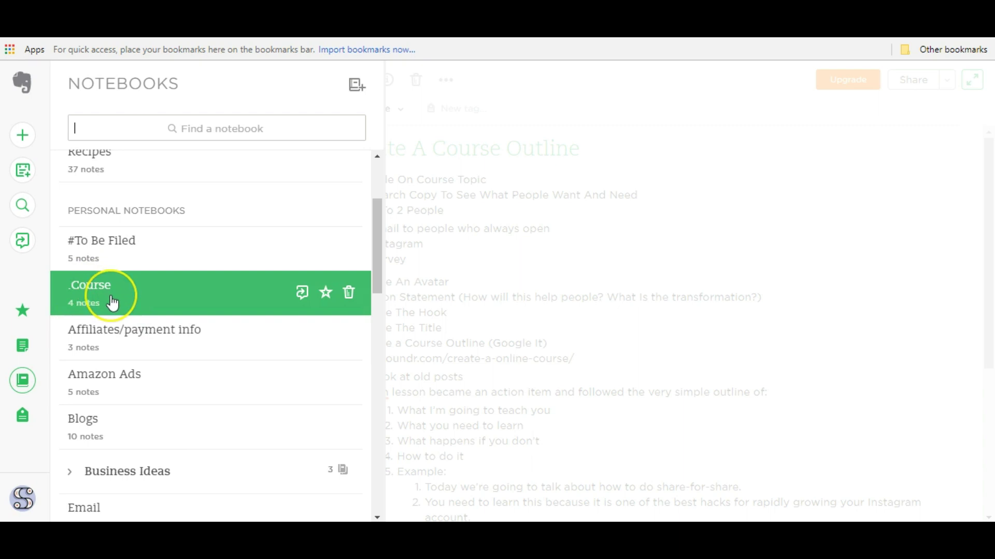
scroll(112, 303, "up", 2)
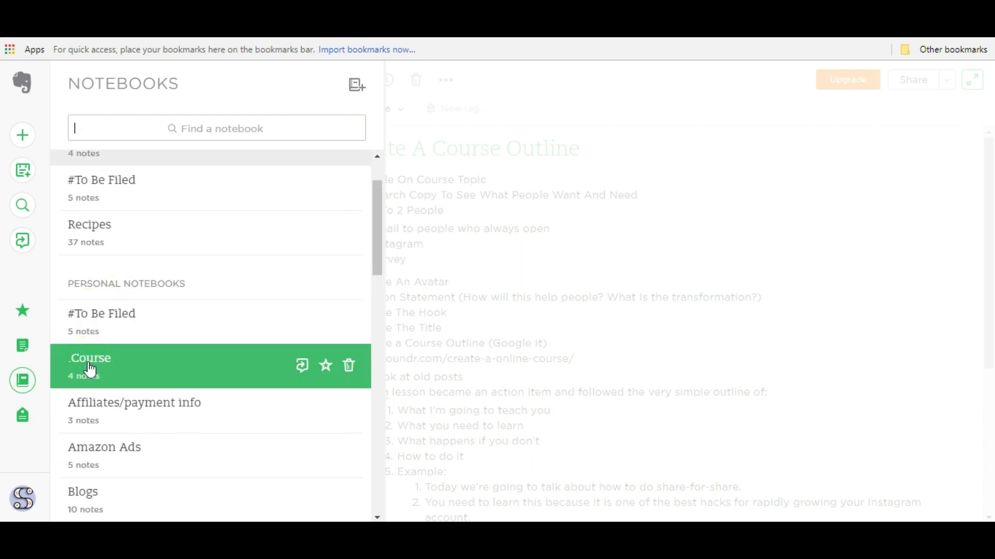
- Open the Sunday template note from the Sunday Check In notebook at full width and scroll through it
left_click(72, 369)
scroll(122, 377, "down", 15)
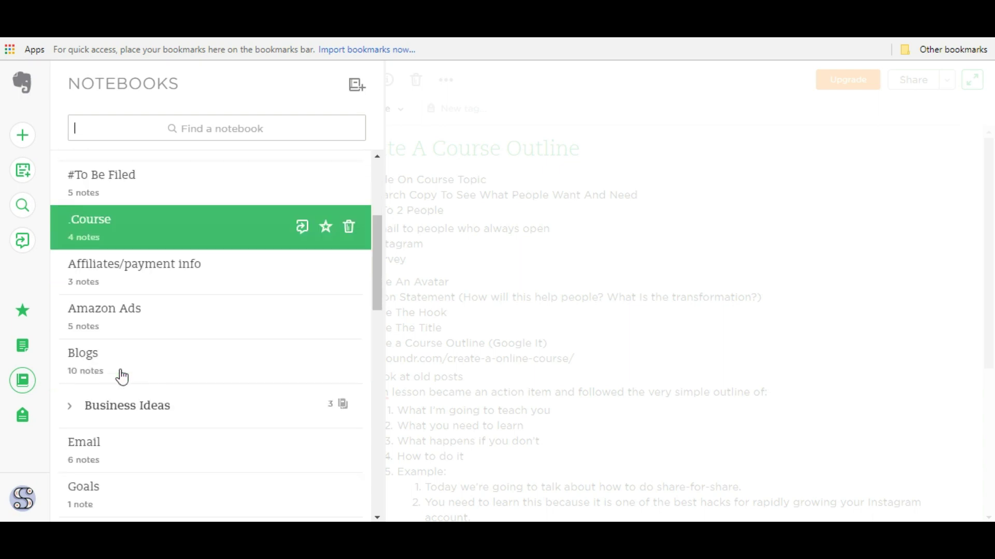
left_click(119, 374)
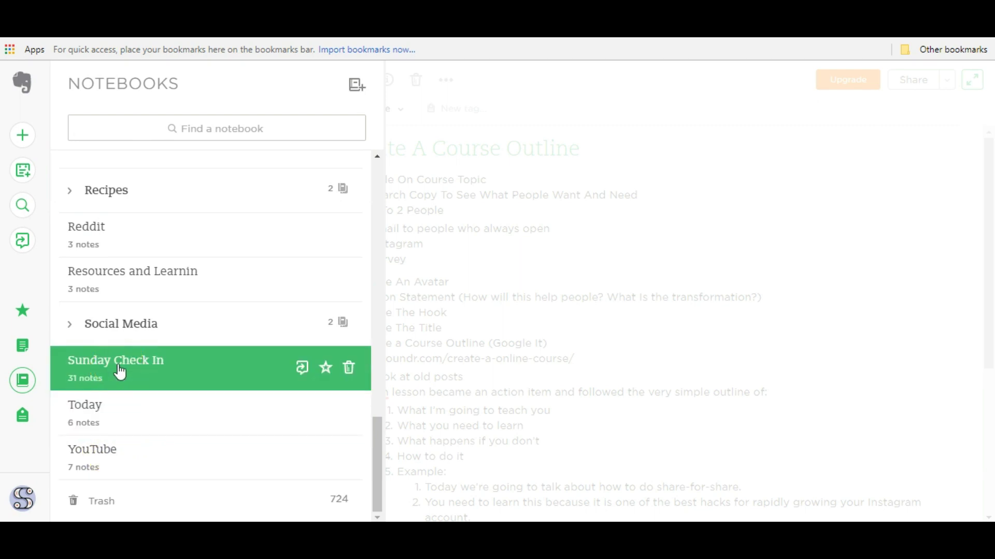
left_click(119, 372)
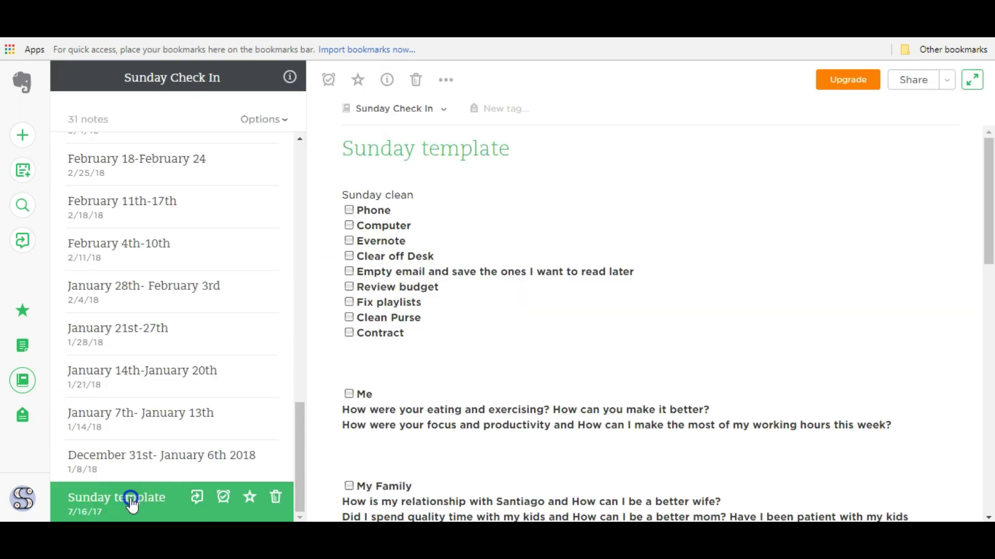
left_click(973, 82)
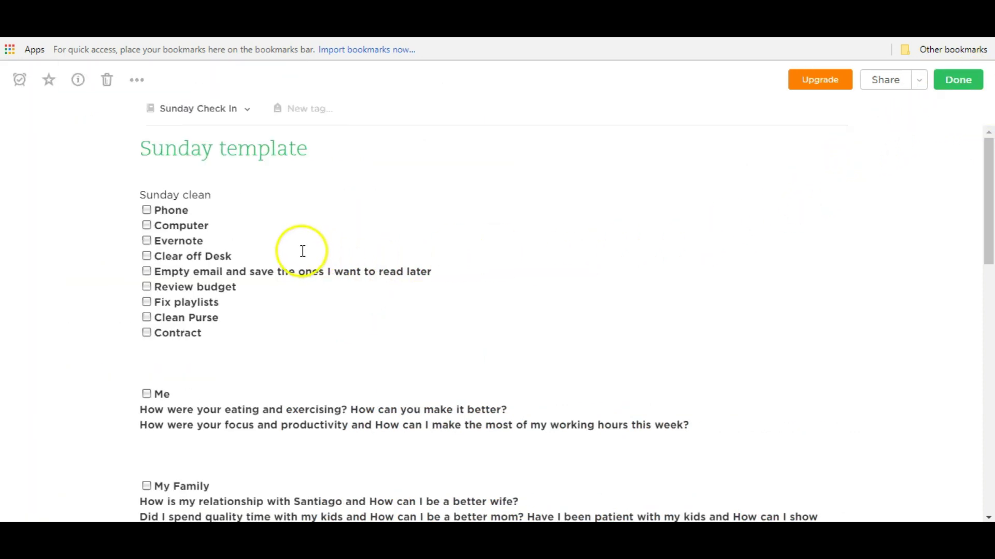
scroll(297, 246, "down", 2)
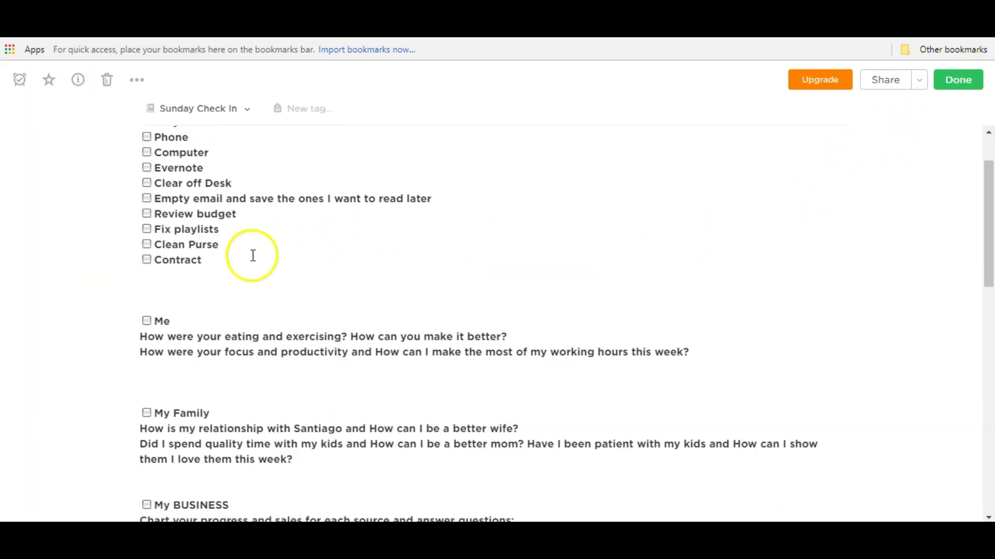
scroll(415, 325, "down", 2)
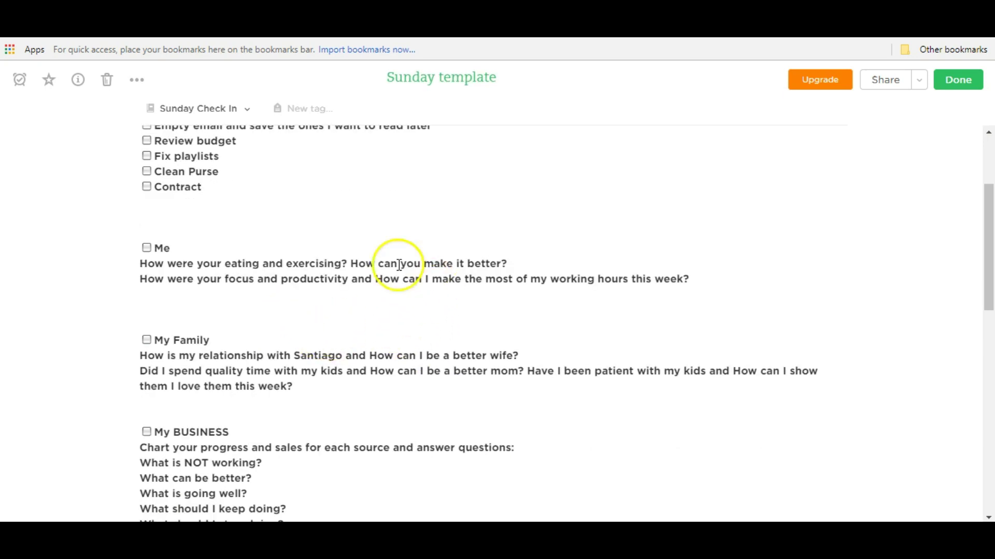
scroll(360, 345, "down", 10)
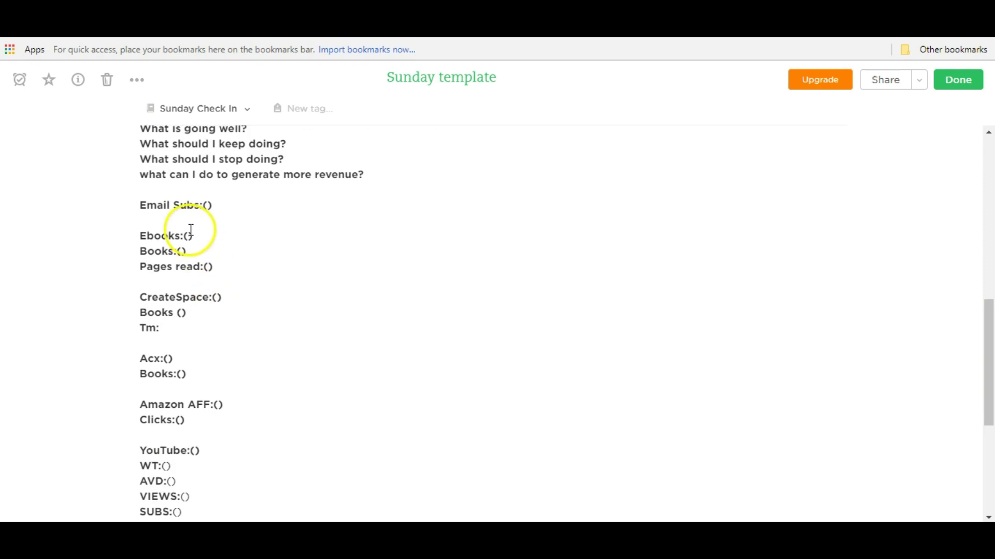
scroll(233, 300, "down", 2)
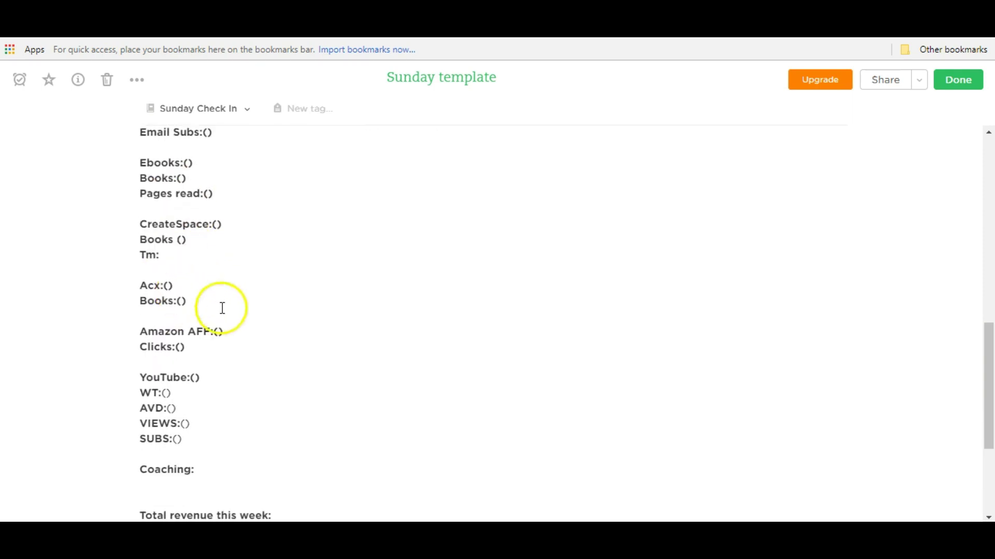
scroll(218, 318, "down", 5)
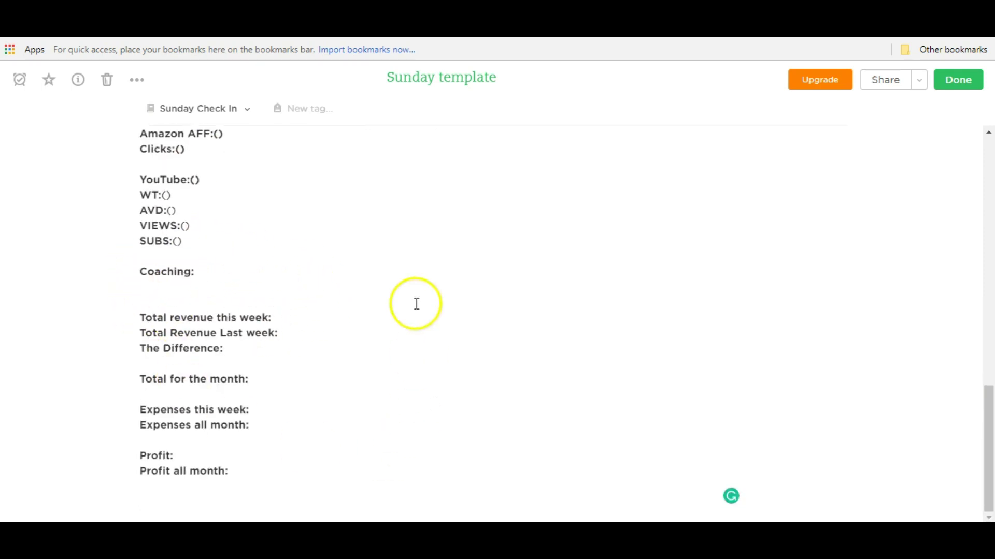
scroll(511, 260, "up", 20)
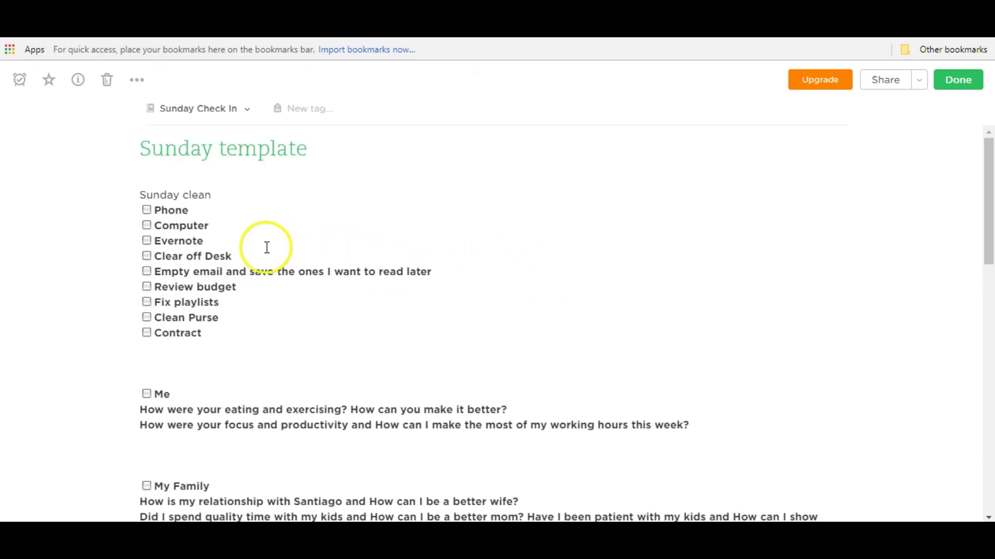
- Copy the entire Sunday template text to the clipboard and exit full-width view
left_click(266, 247)
key("ctrl+a")
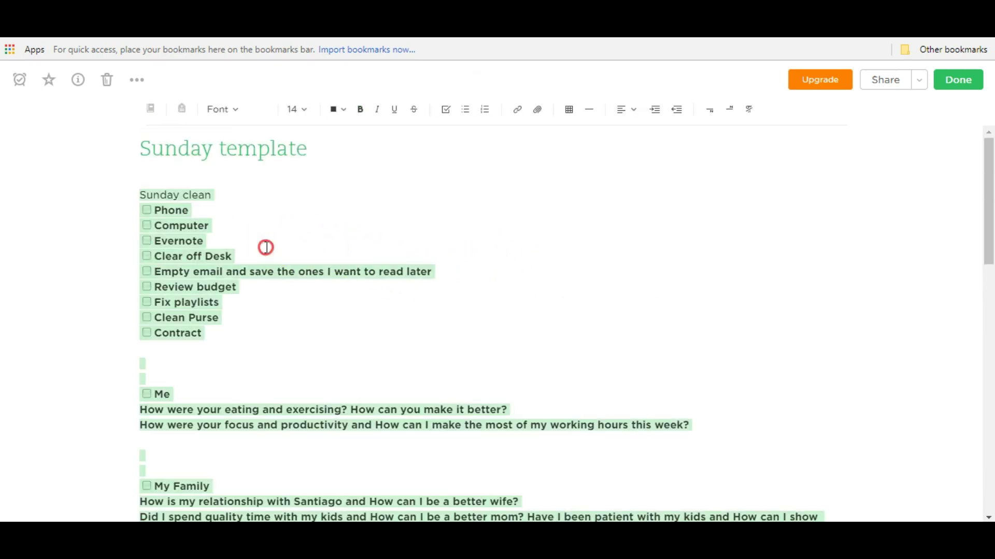
right_click(266, 247)
left_click(331, 282)
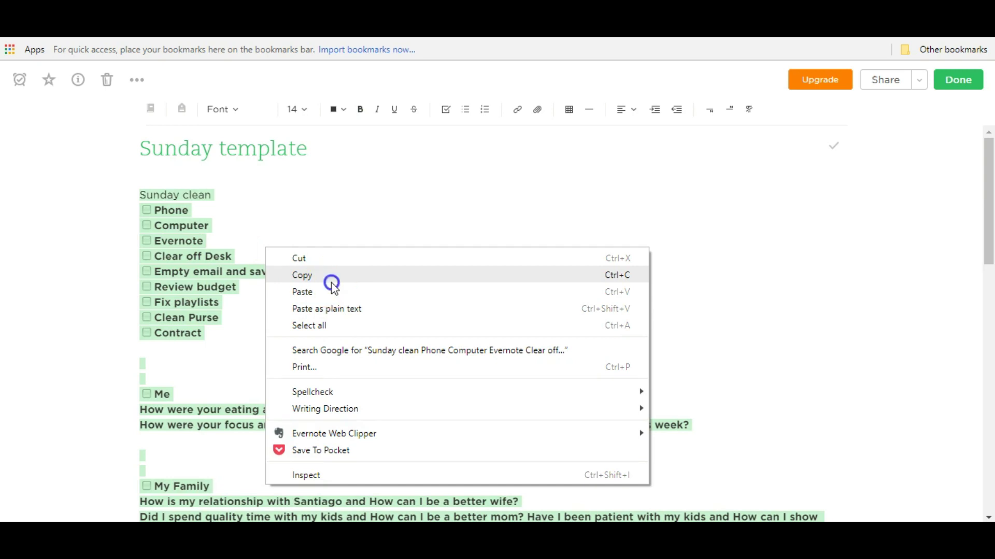
left_click(959, 87)
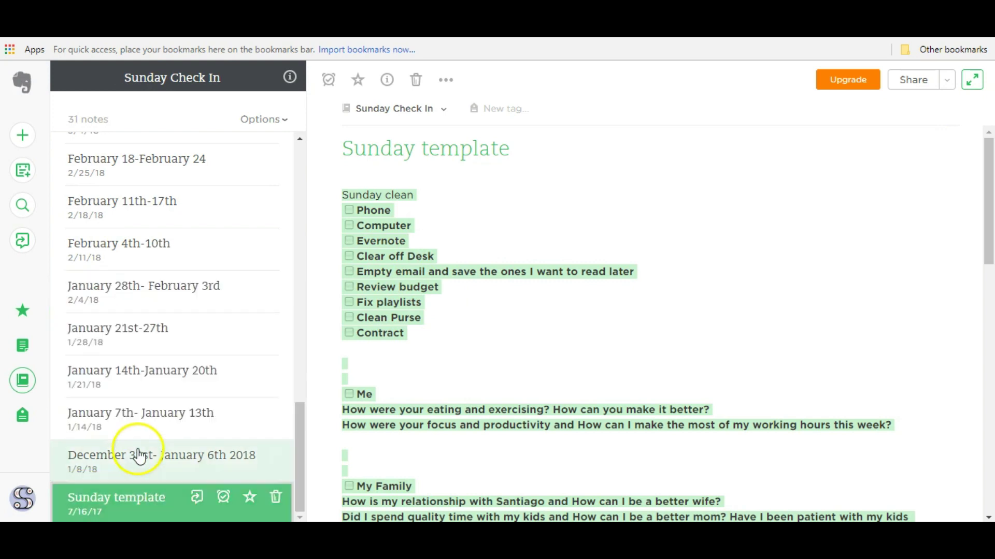
scroll(137, 454, "up", 10)
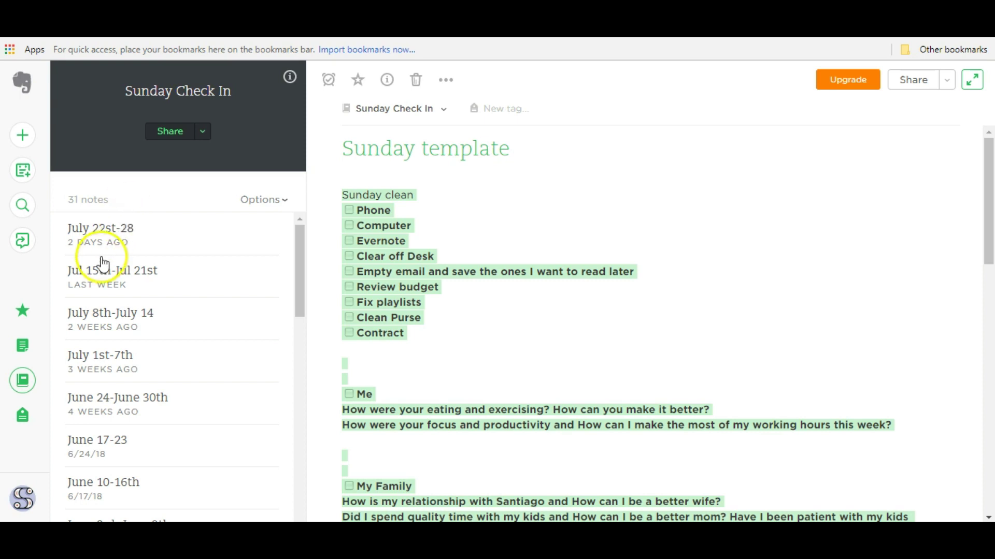
left_click(264, 202)
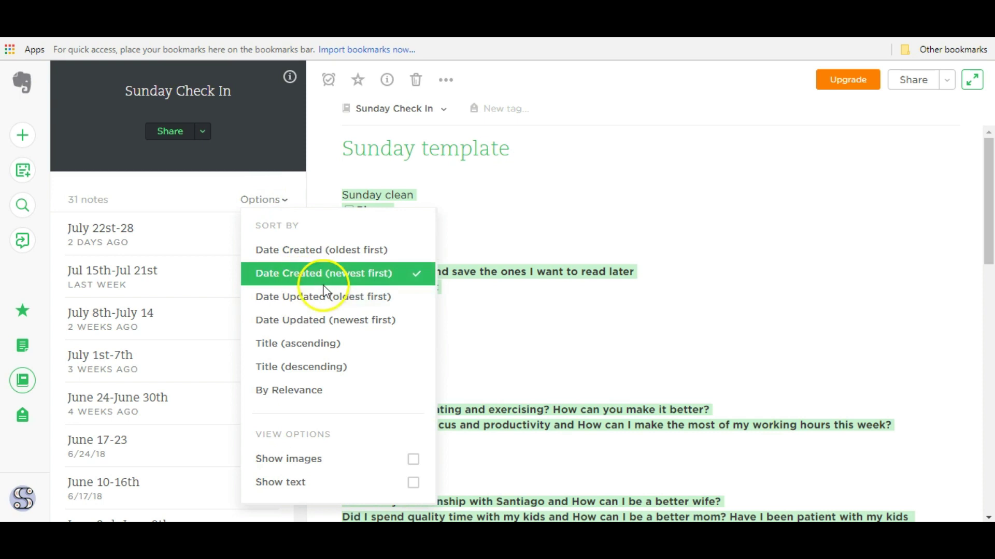
left_click(188, 201)
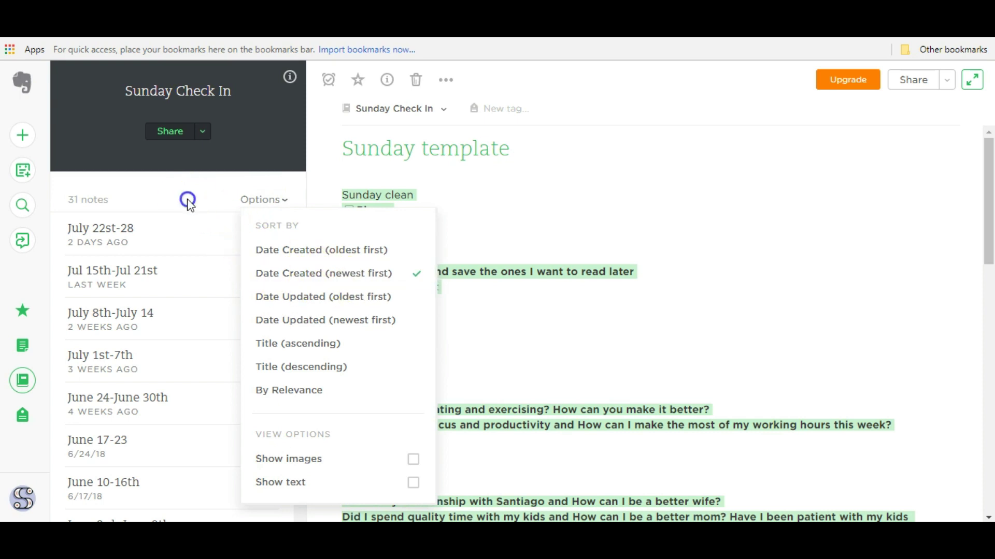
scroll(160, 271, "down", 8)
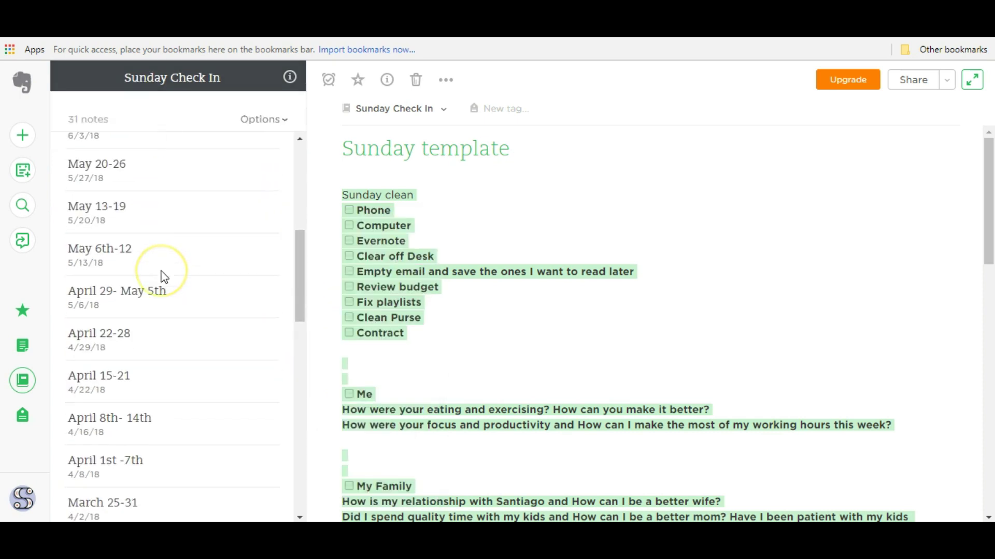
scroll(164, 277, "down", 3)
left_click(160, 281)
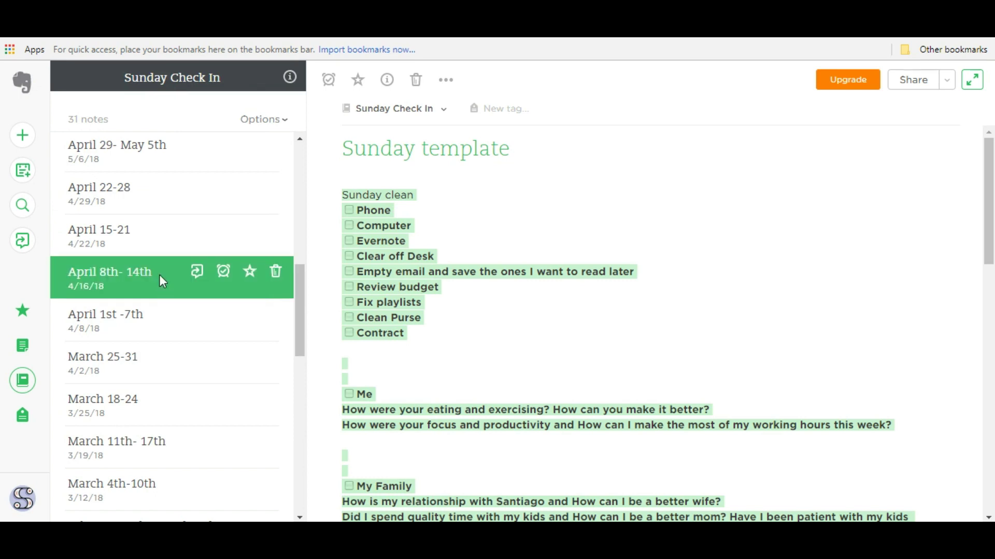
- Add a reminder to the Sunday template note, changing its date to 07/31/30
scroll(155, 305, "down", 5)
left_click(124, 508)
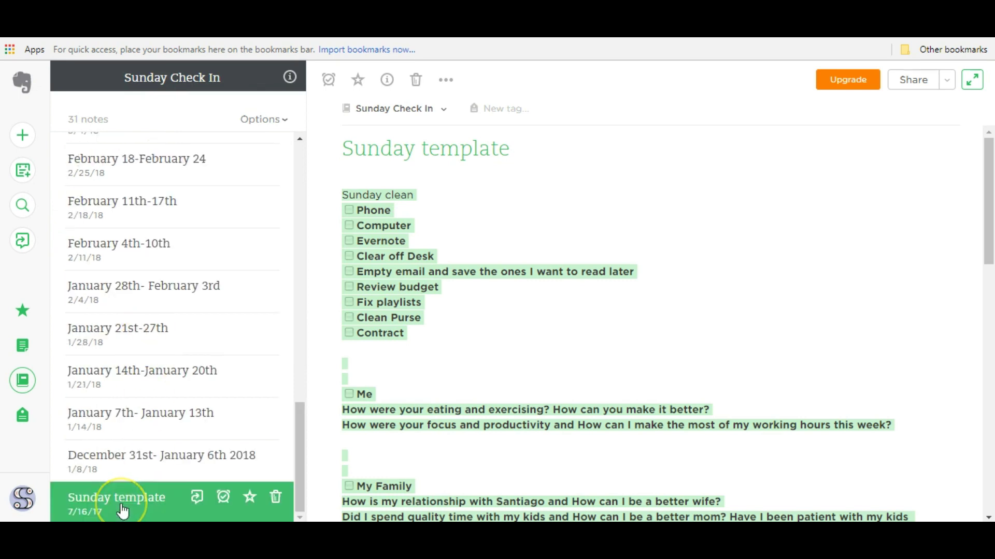
left_click(224, 497)
left_click(223, 484)
left_click(208, 324)
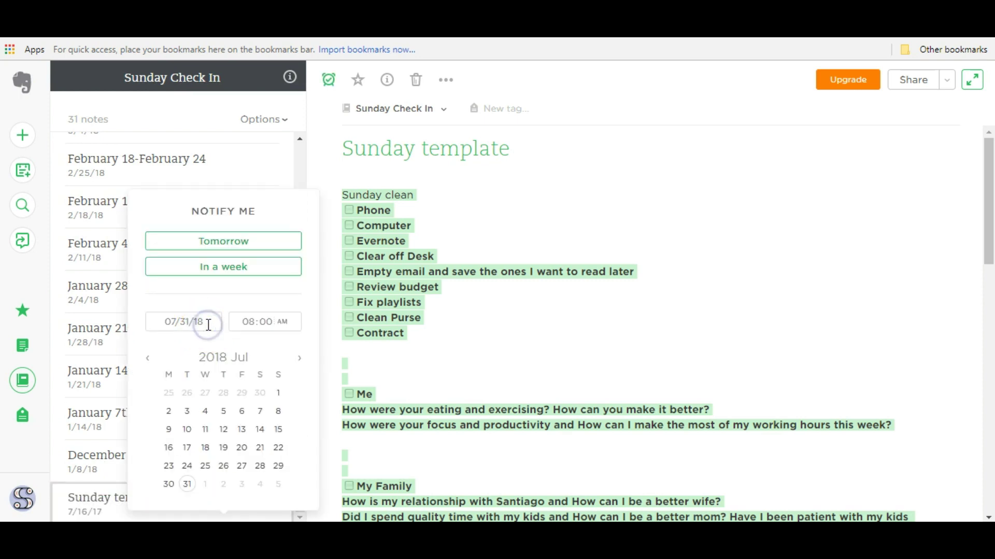
key("BackSpace")
type("30")
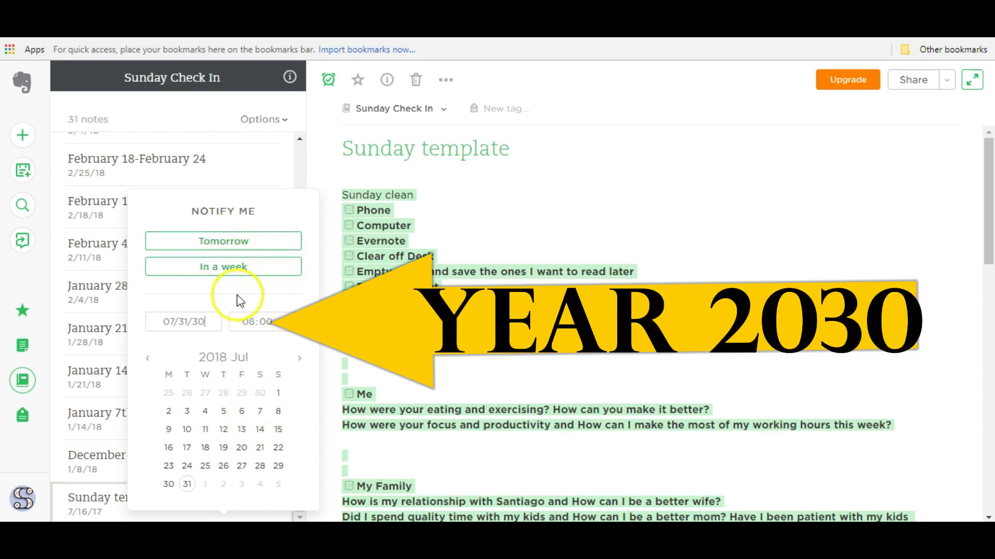
key("Return")
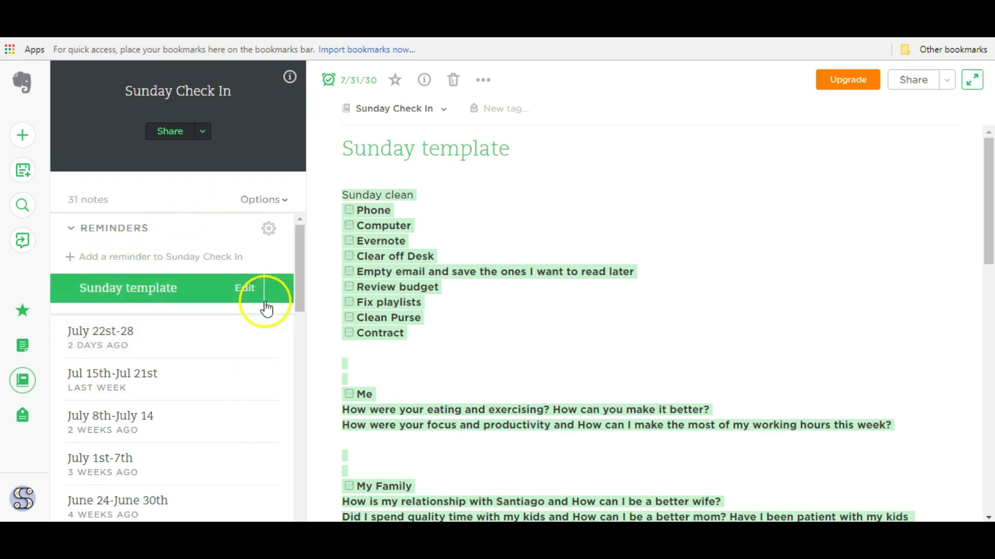
left_click(111, 288)
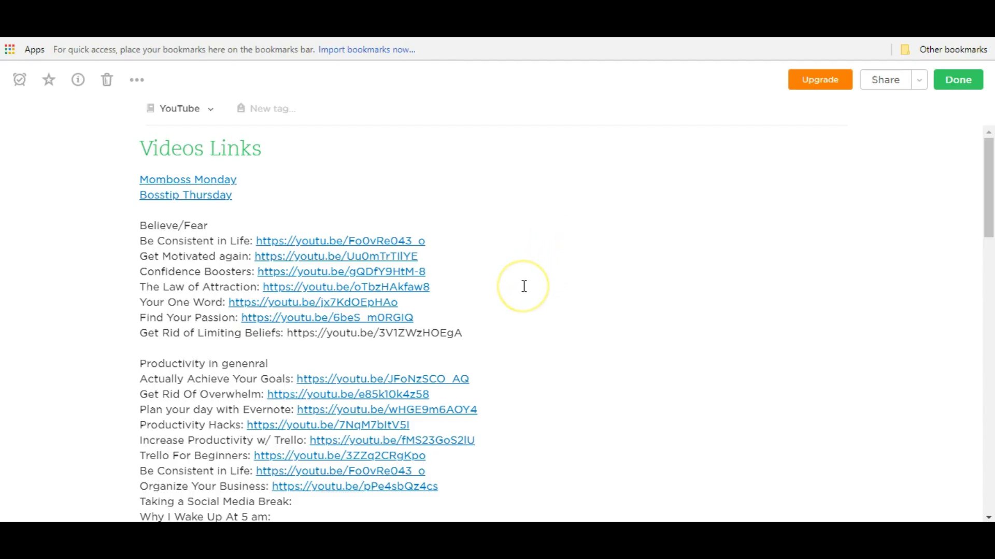
- Review the Videos Links note, inspecting the Productivity Hacks and Find Video or Blog Ideas links
scroll(524, 286, "down", 3)
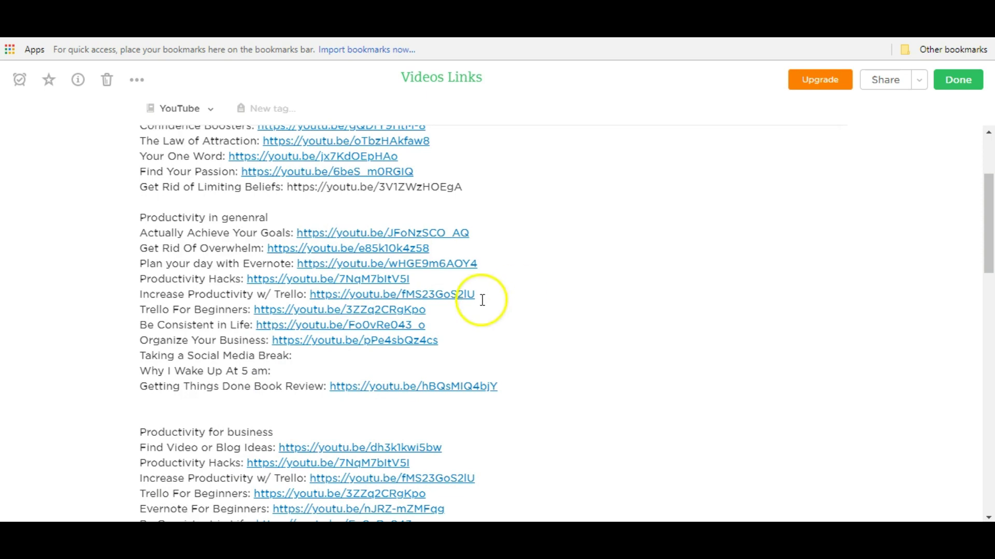
scroll(453, 323, "down", 4)
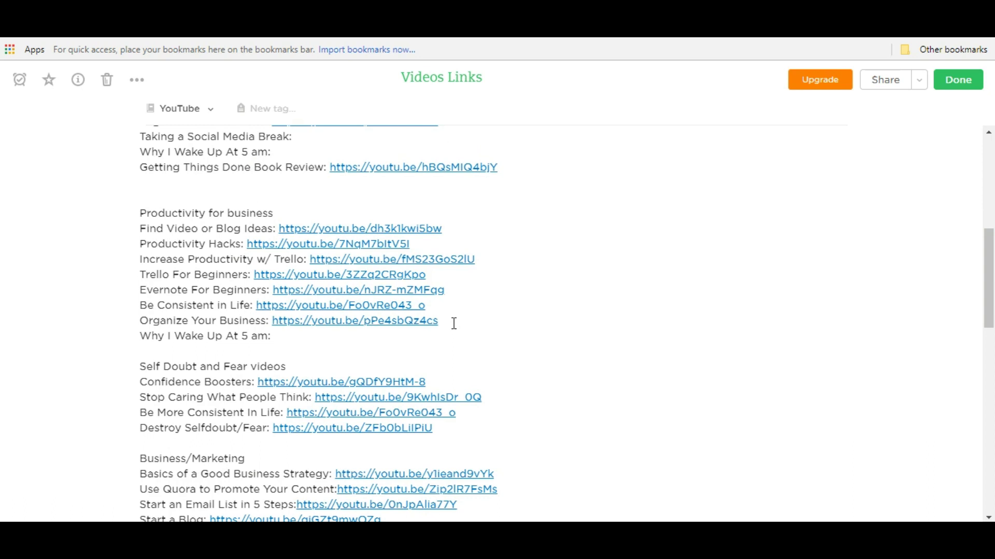
left_click(328, 246)
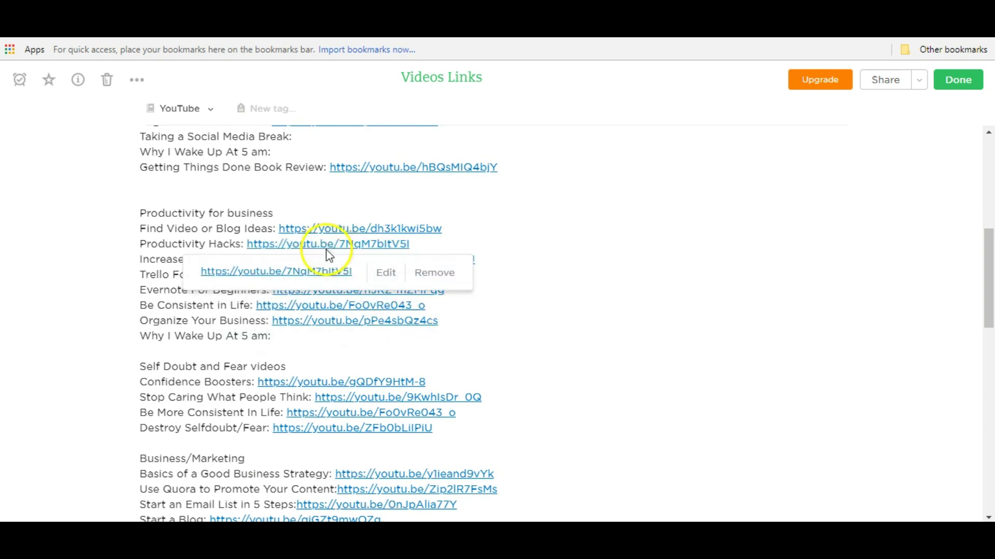
left_click(435, 229)
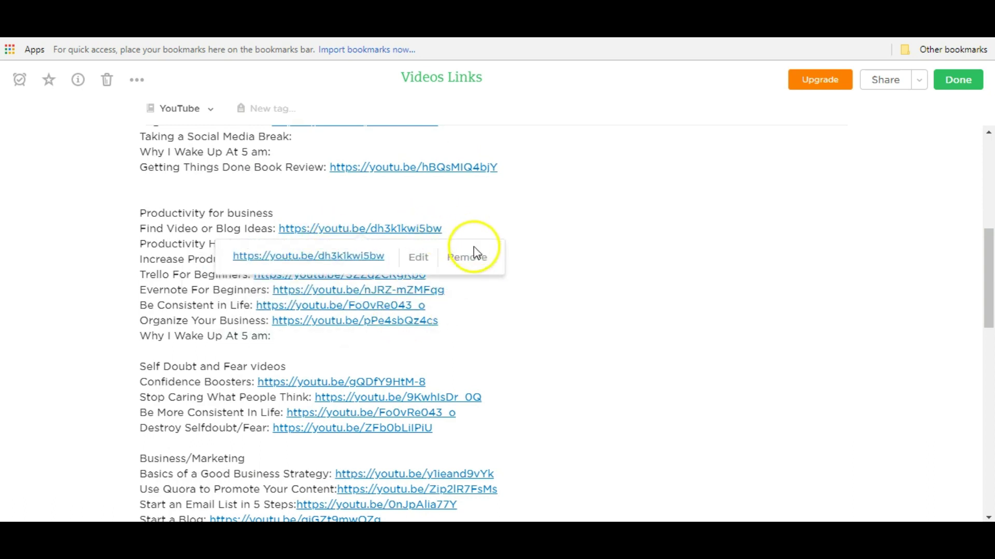
scroll(467, 298, "down", 1)
scroll(467, 299, "down", 1)
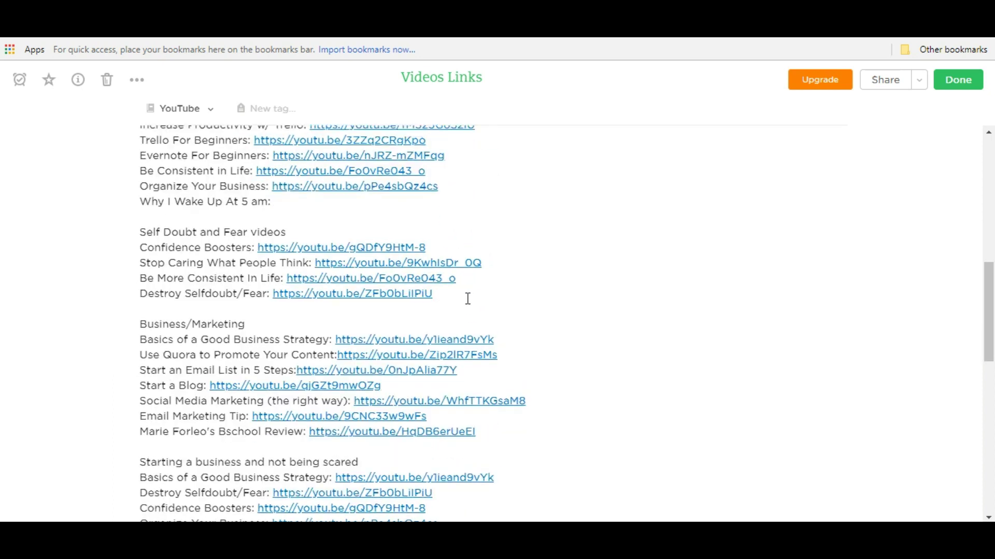
scroll(467, 298, "up", 6)
scroll(467, 299, "up", 3)
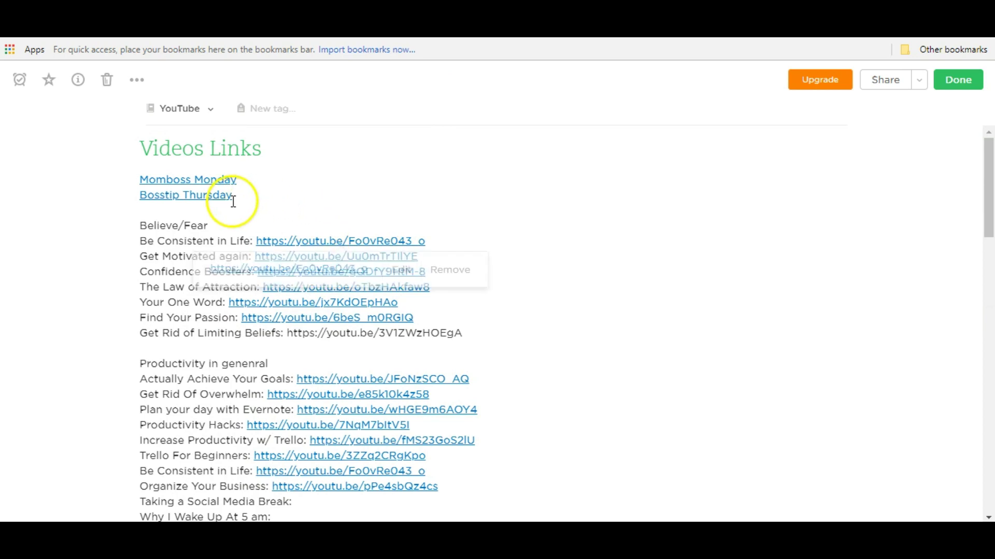
- Follow the Momboss Monday link to #1 Monday Description, go back, and check the Bosstip Thursday link
mouse_move(223, 187)
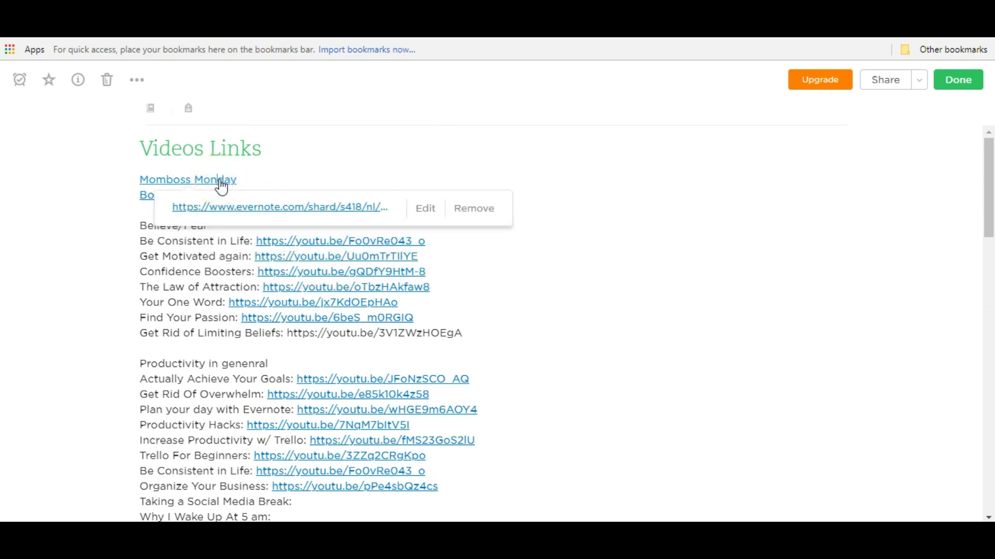
left_click(222, 186)
left_click(280, 208)
scroll(610, 329, "down", 10)
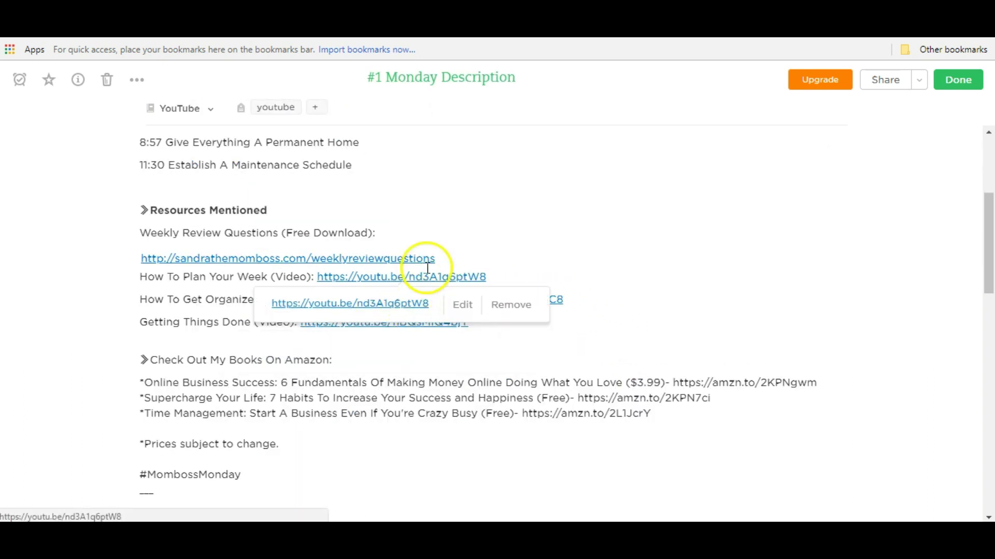
scroll(429, 266, "up", 3)
key("alt+Left")
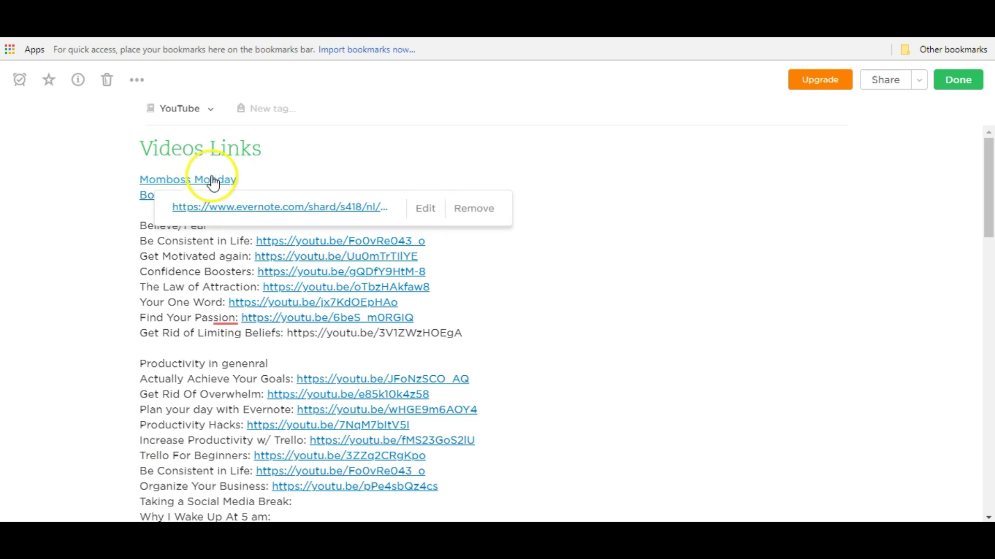
left_click(246, 179)
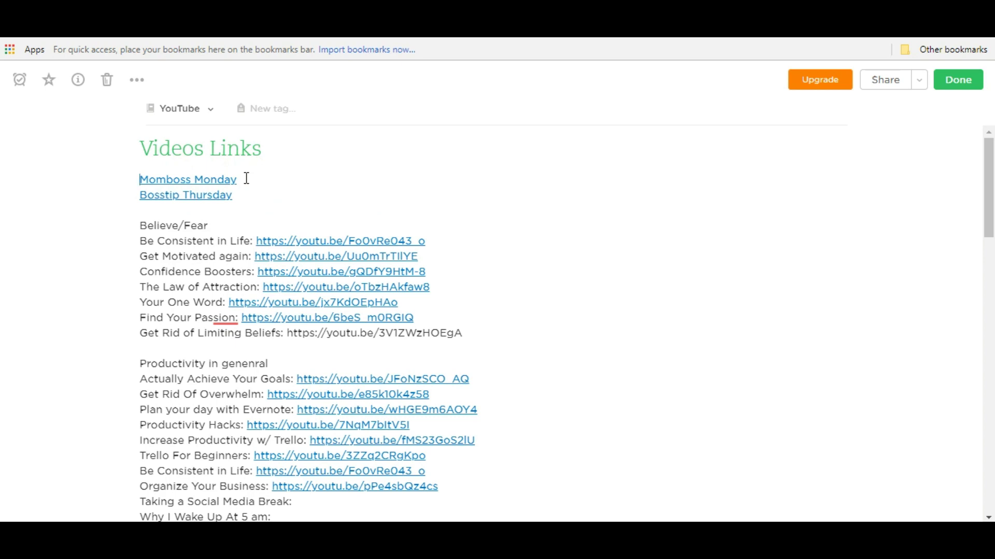
left_click(222, 198)
- Copy the Videos Links note link and follow Bosstip Thursday to its description note
left_click(137, 83)
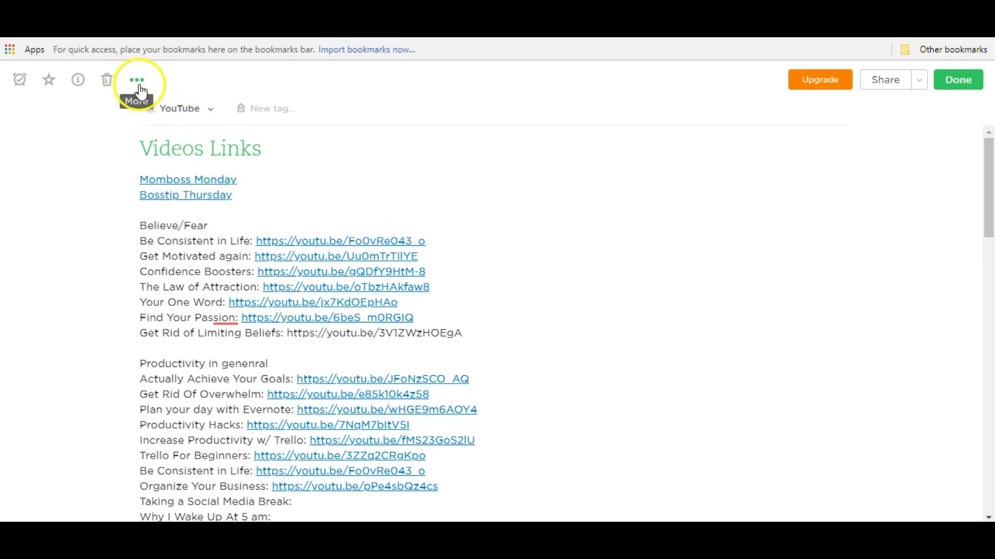
left_click(139, 88)
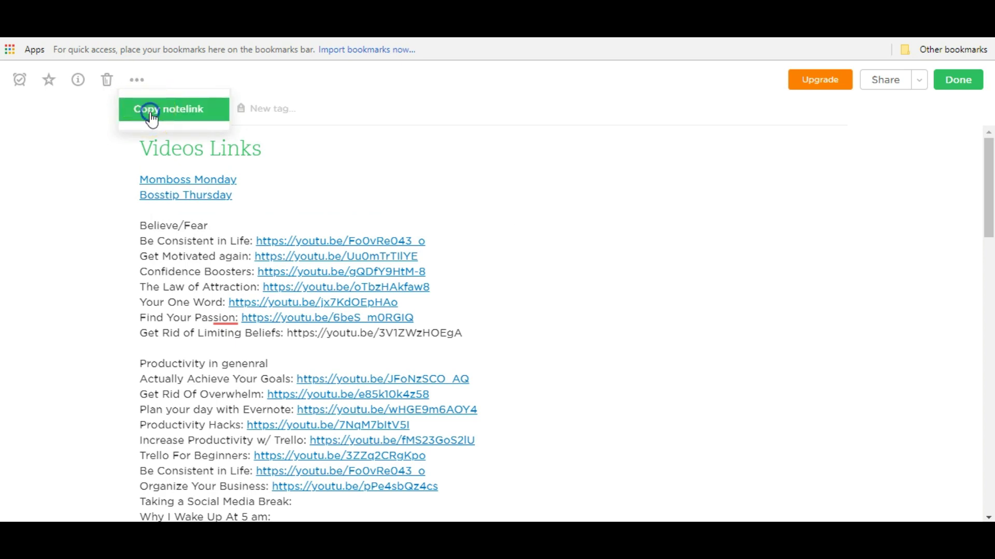
left_click(152, 111)
left_click(155, 202)
left_click(222, 195)
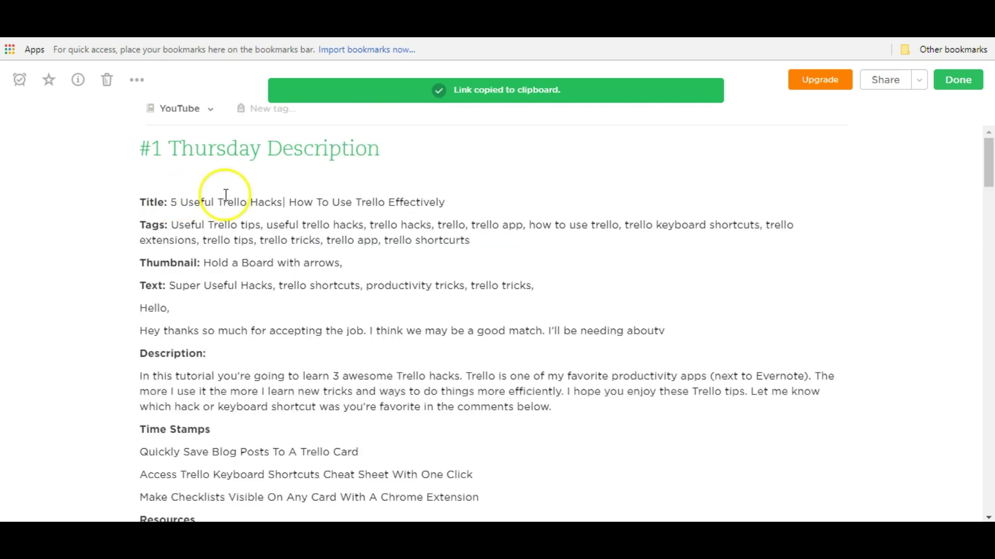
- Hyperlink the 'Video Links' line in #1 Thursday Description to the copied Videos Links note link
left_click(205, 190)
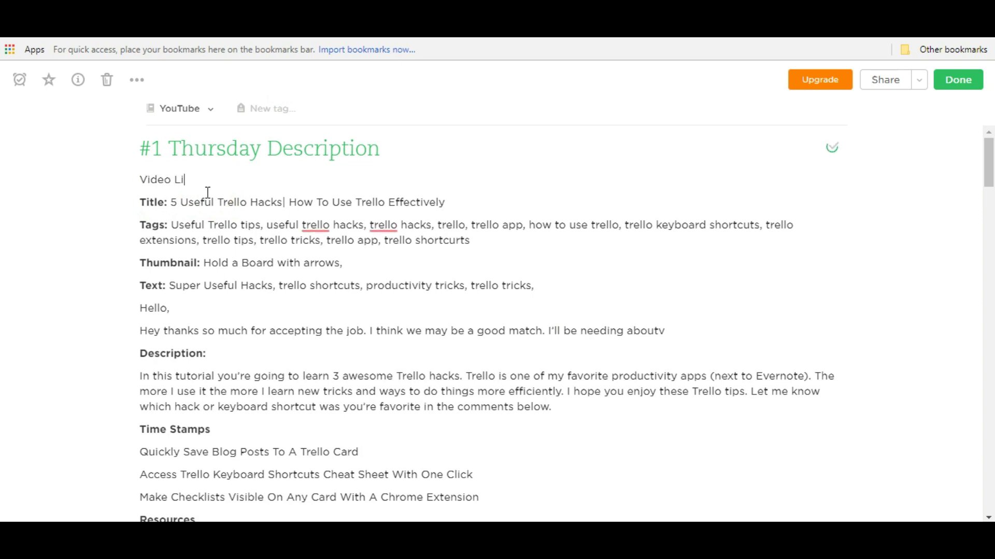
left_click_drag(202, 179, 139, 182)
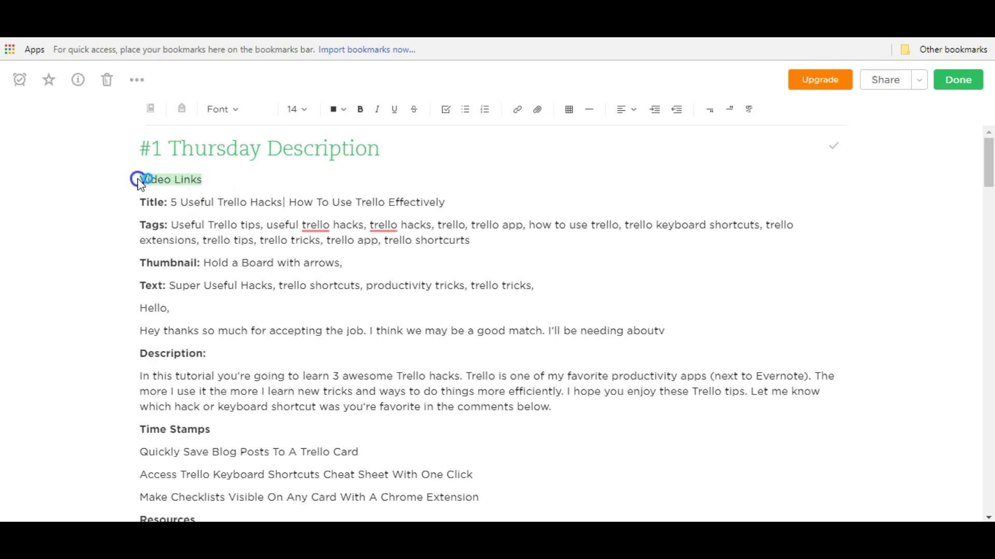
left_click(517, 111)
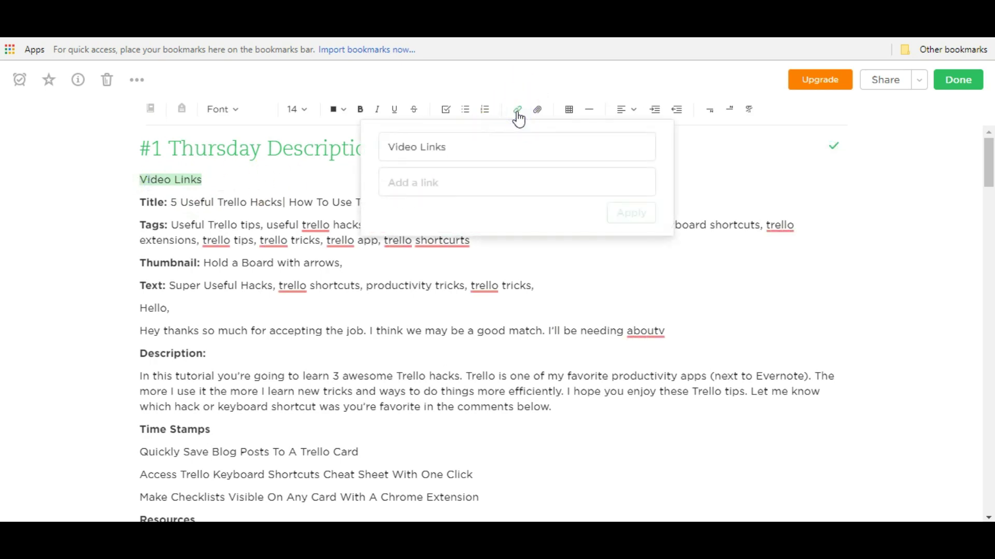
left_click(425, 183)
left_click(448, 187)
key("ctrl+v")
left_click(623, 217)
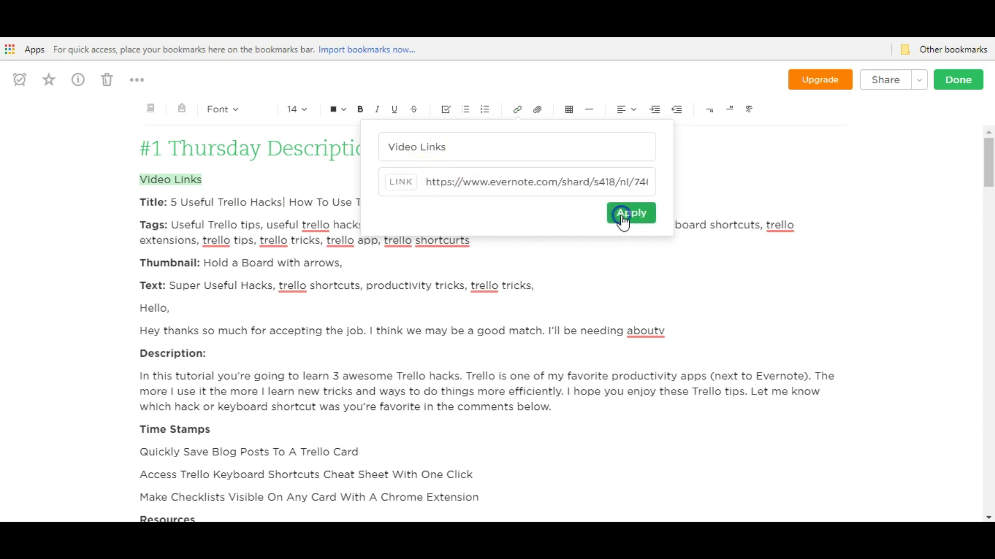
left_click(205, 177)
left_click(210, 175)
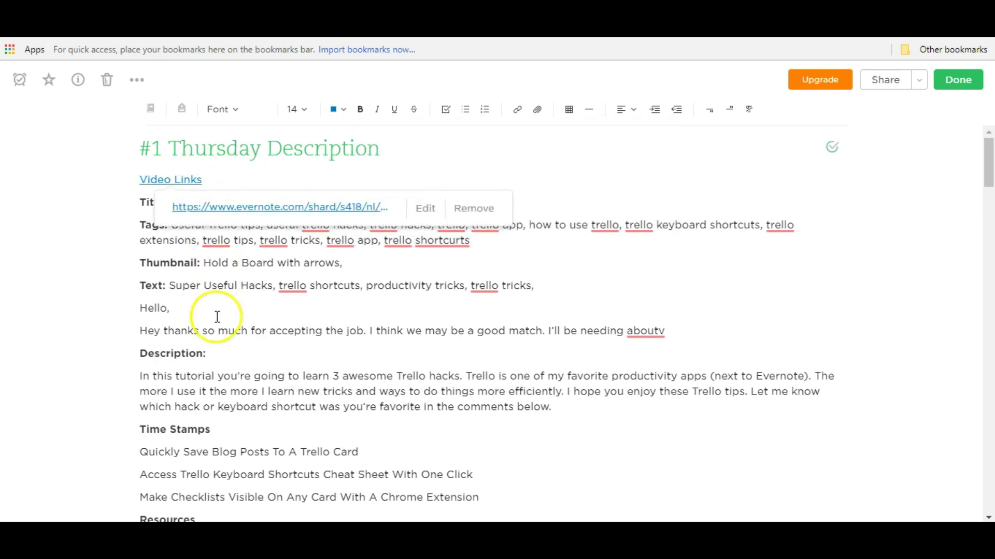
scroll(207, 362, "down", 3)
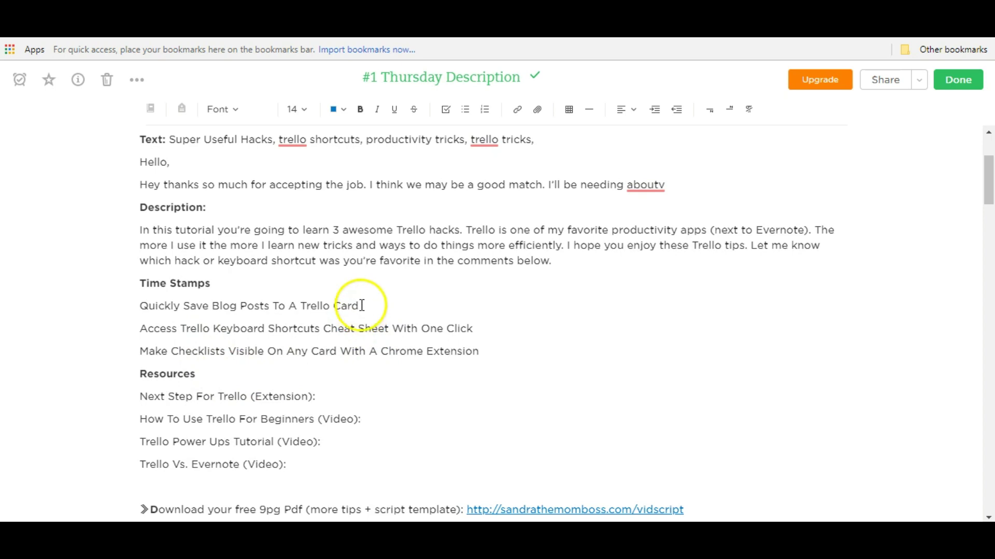
scroll(339, 322, "down", 3)
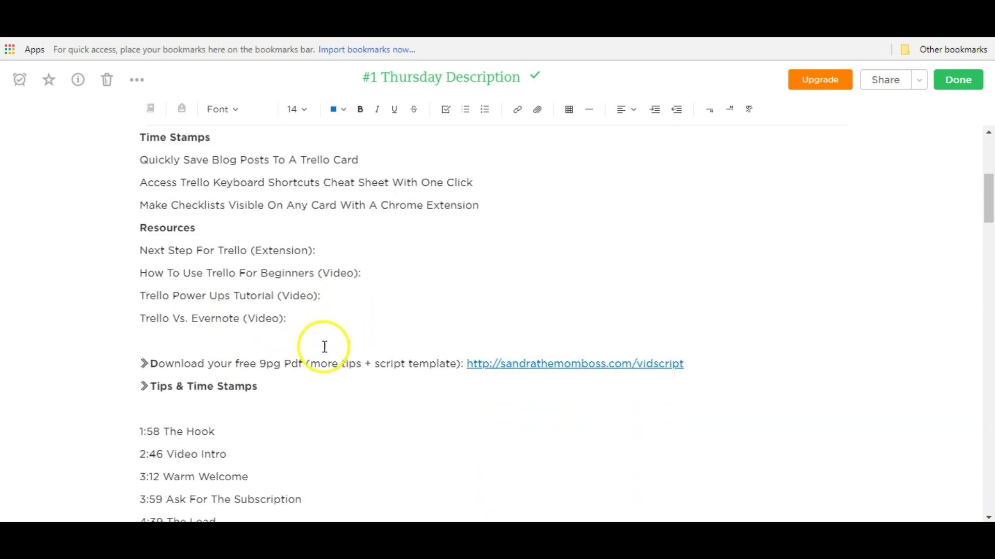
scroll(317, 158, "up", 6)
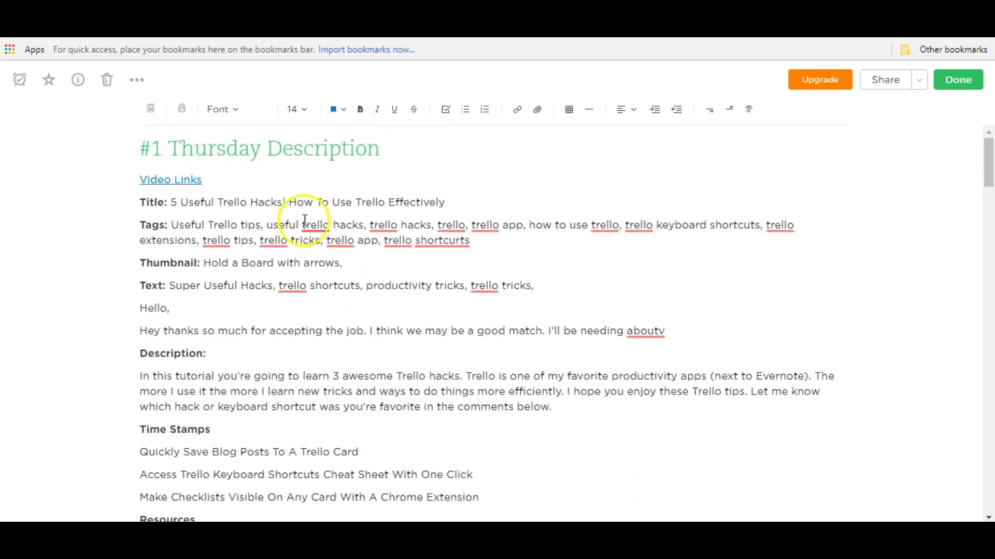
- Jump back to the Videos Links note through the new Video Links link and open its More menu
left_click(180, 181)
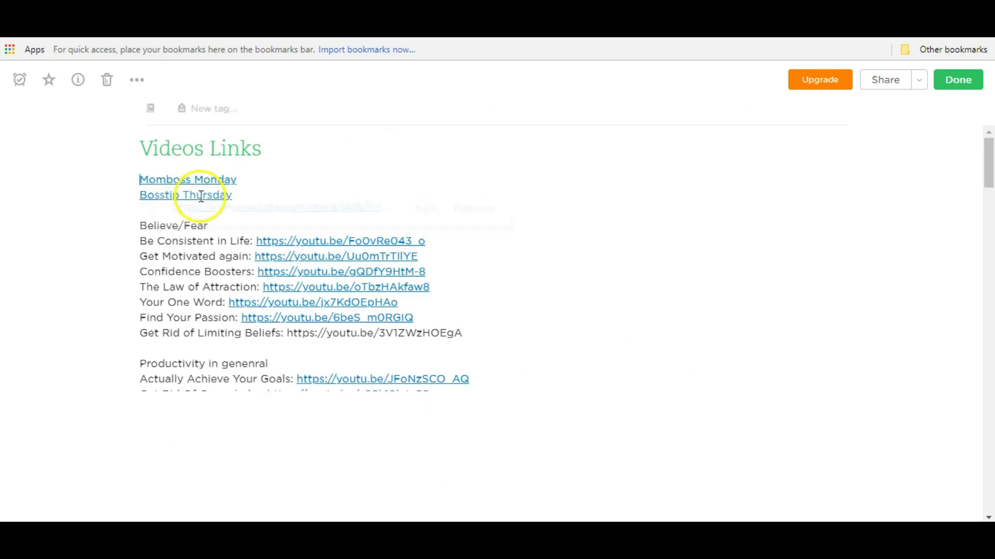
left_click(170, 245)
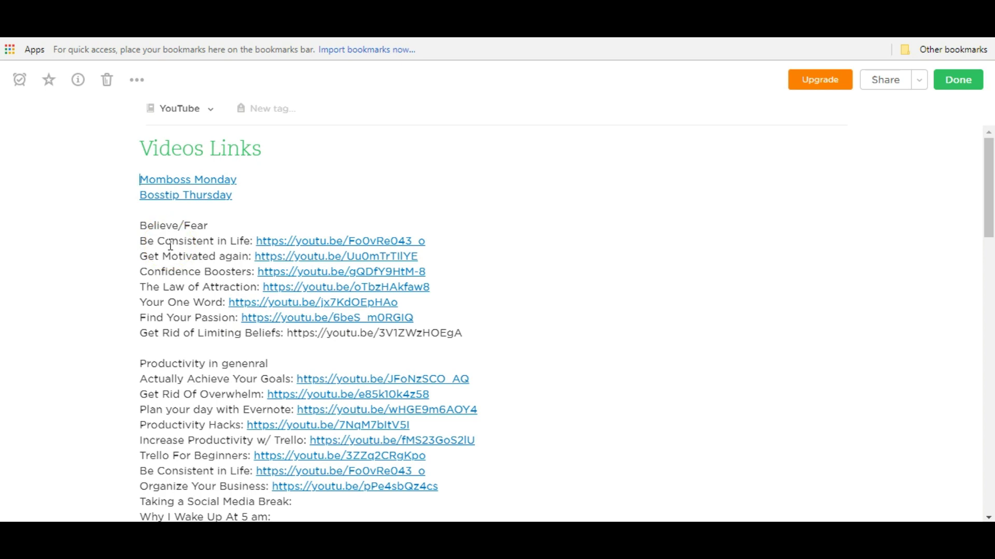
scroll(170, 245, "down", 2)
scroll(171, 245, "up", 2)
left_click(137, 80)
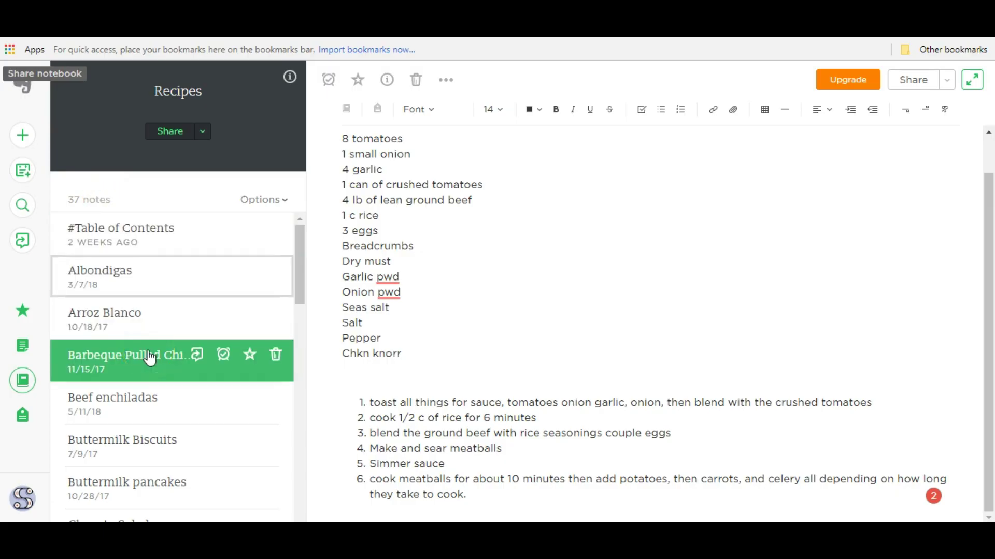
- Find and open the #Table of Contents note in the Recipes notebook
scroll(150, 358, "down", 6)
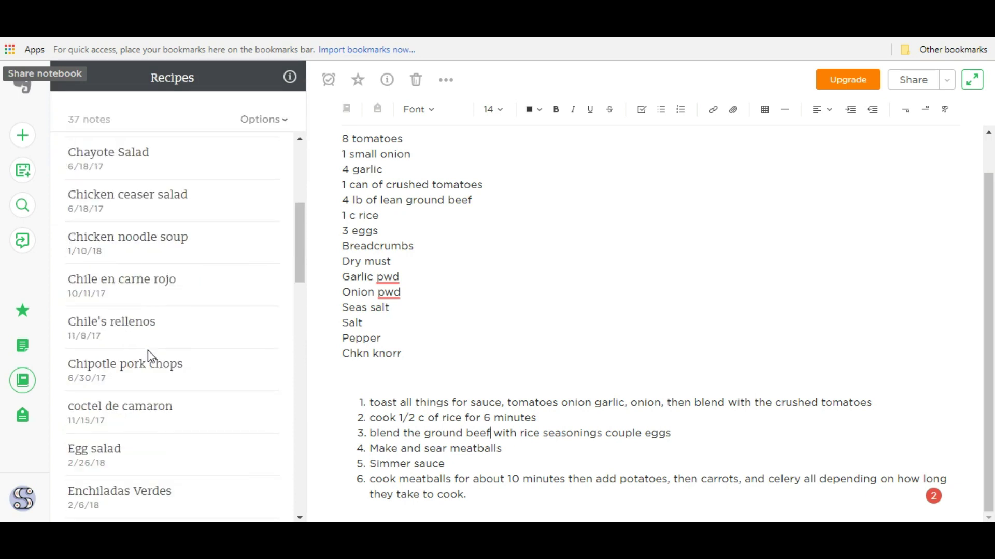
scroll(148, 350, "down", 2)
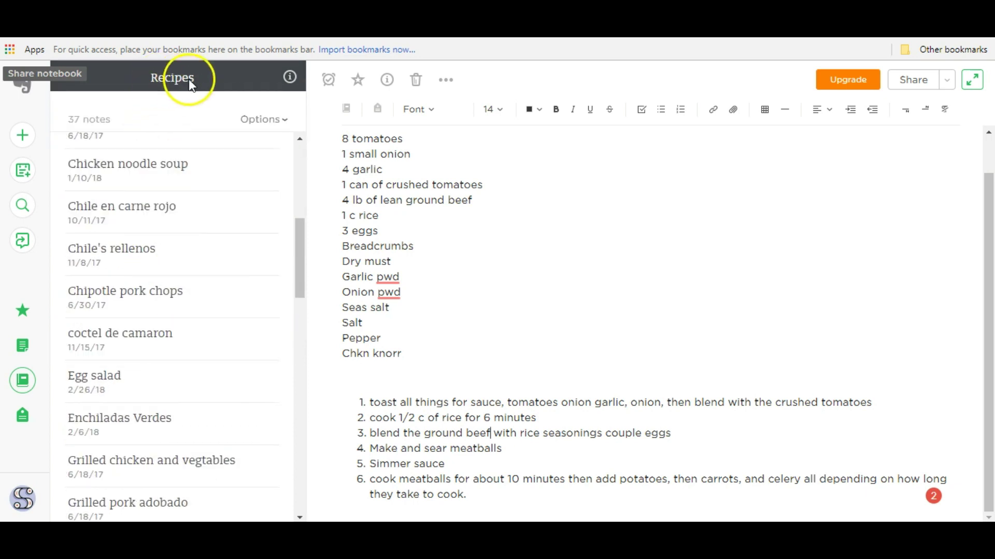
scroll(211, 271, "down", 5)
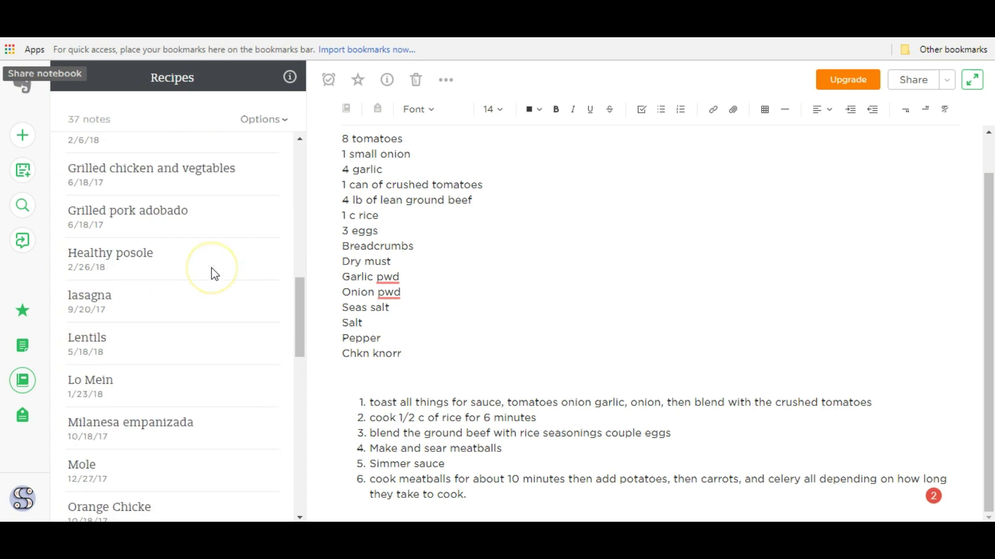
scroll(214, 273, "down", 2)
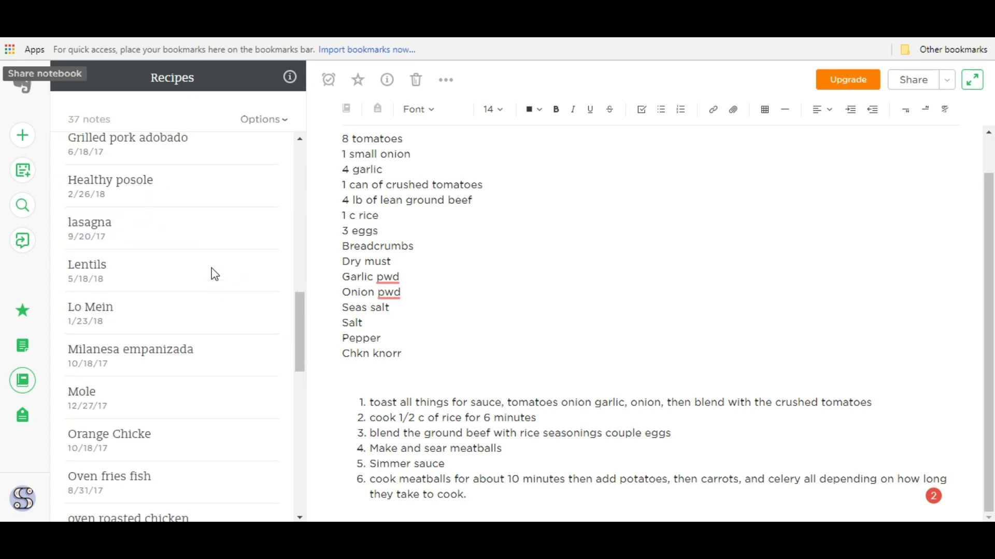
scroll(212, 269, "down", 2)
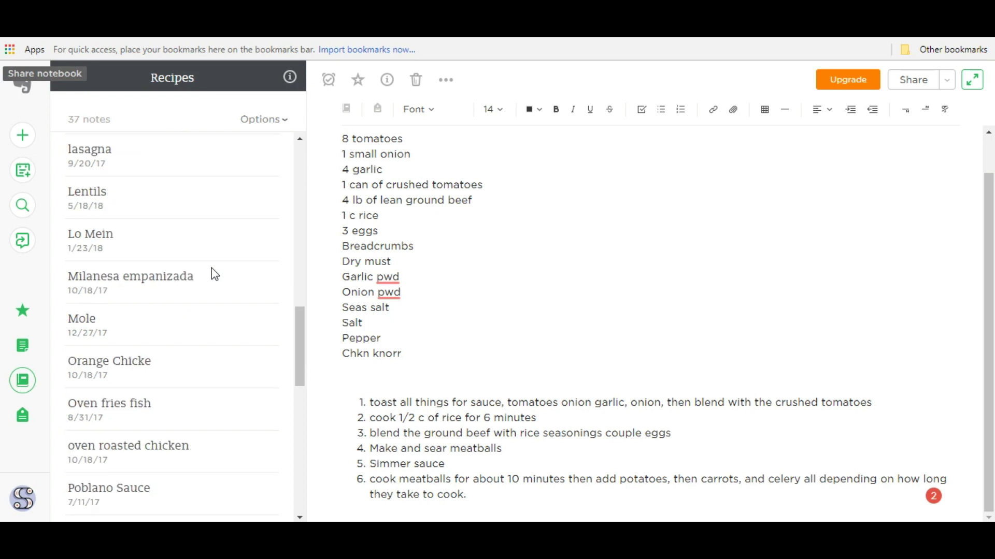
scroll(212, 269, "up", 4)
scroll(211, 273, "up", 10)
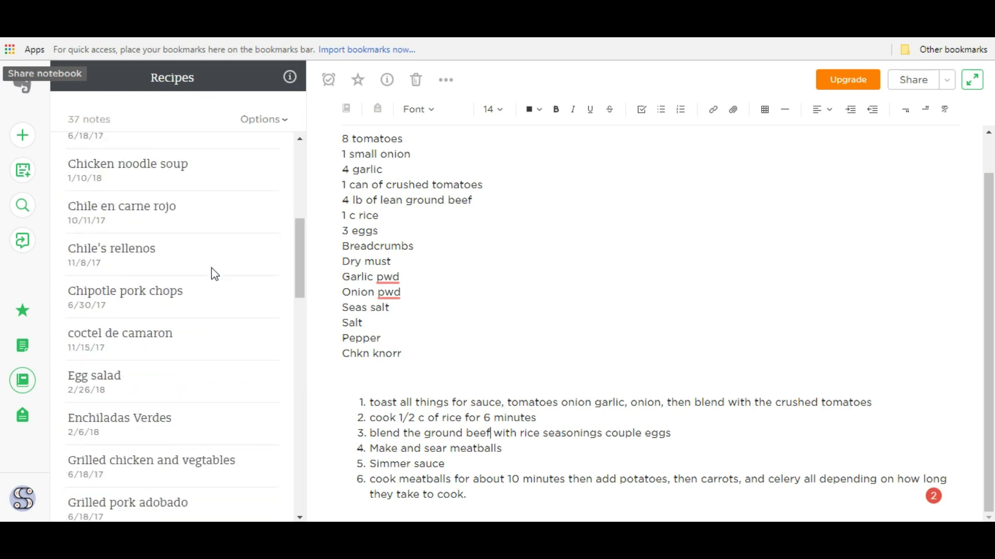
scroll(211, 268, "up", 5)
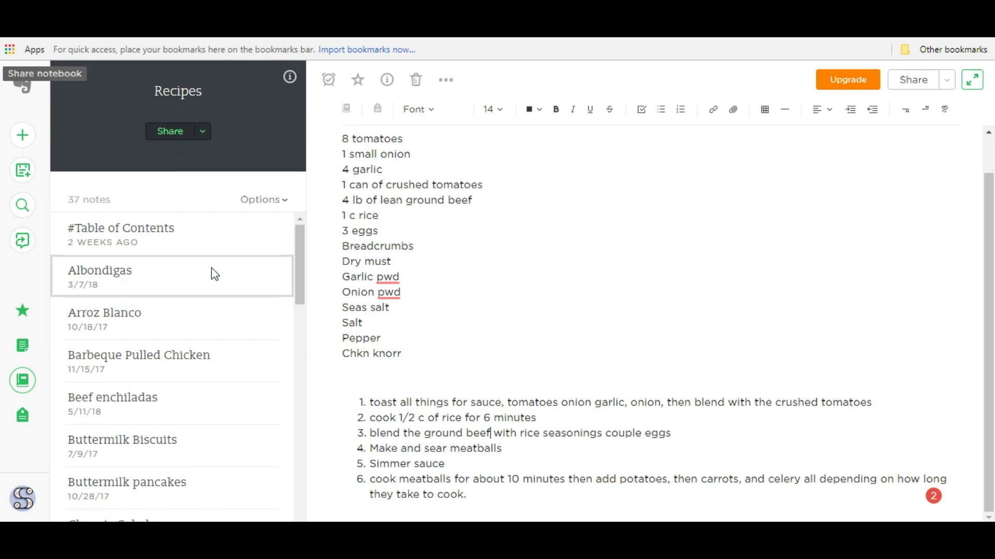
left_click(102, 242)
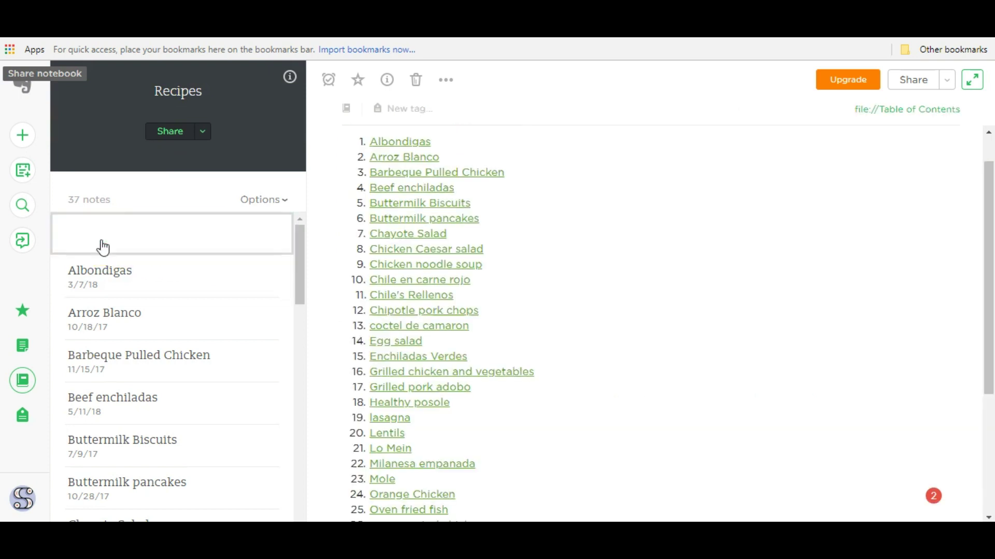
left_click(125, 246)
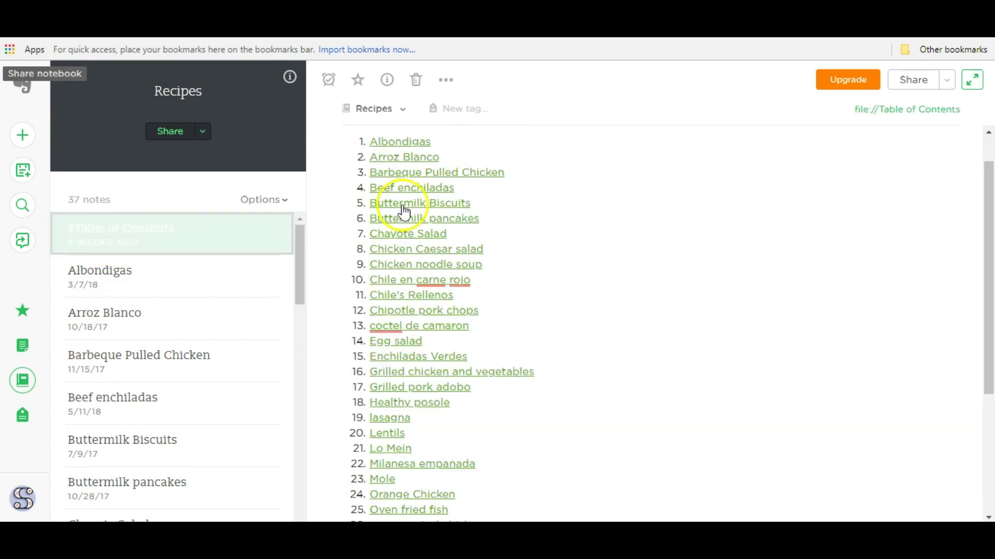
- Follow the Buttermilk Biscuits link, then return to the #Table of Contents note
mouse_move(387, 148)
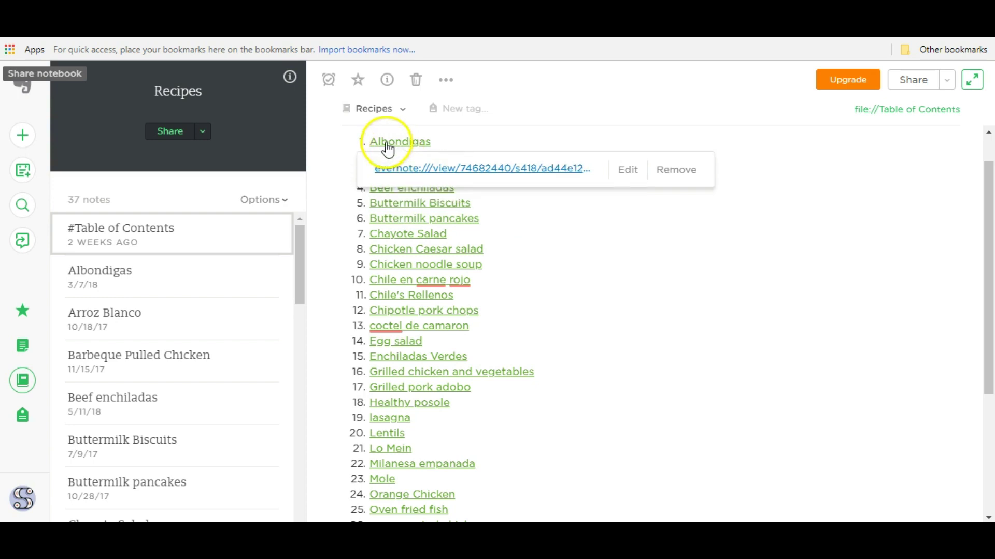
mouse_move(392, 205)
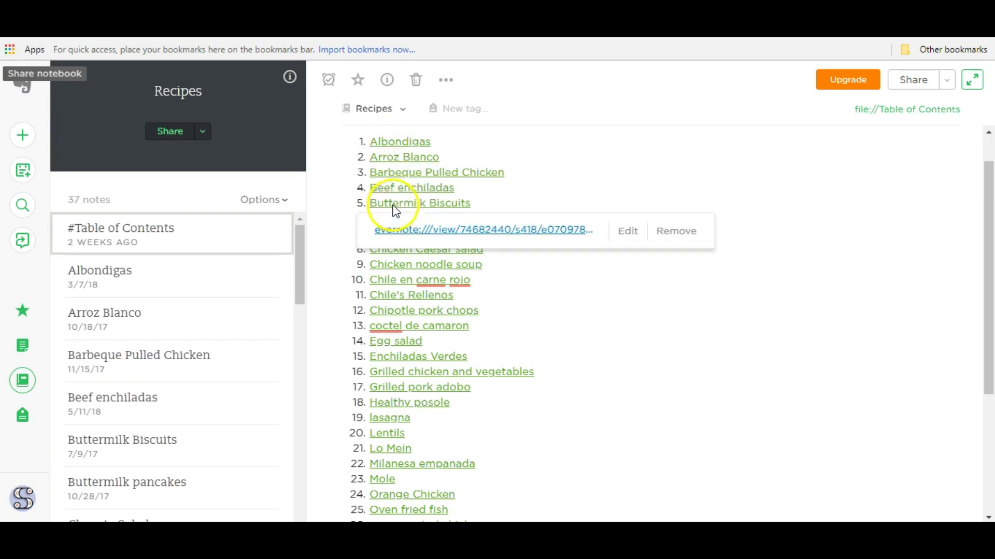
left_click(394, 204)
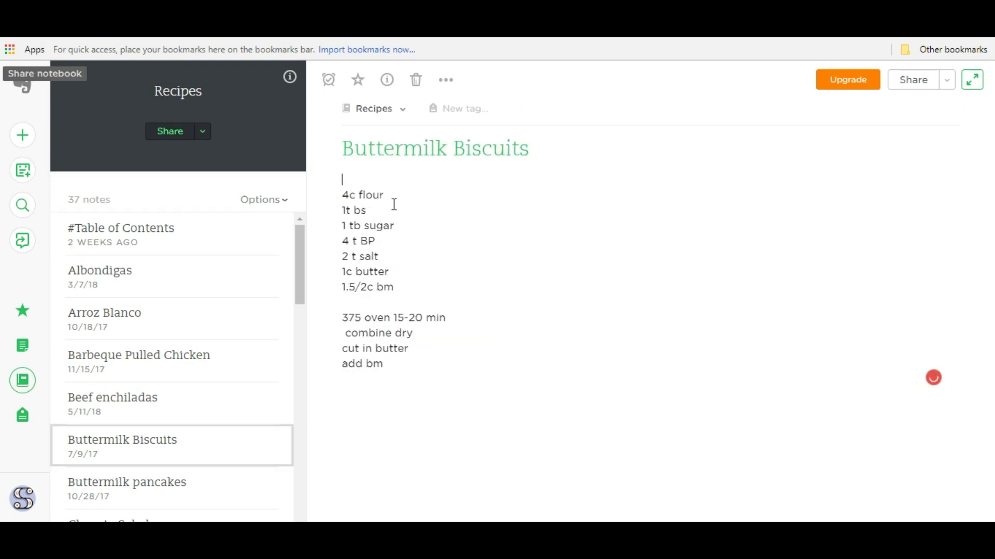
left_click(121, 232)
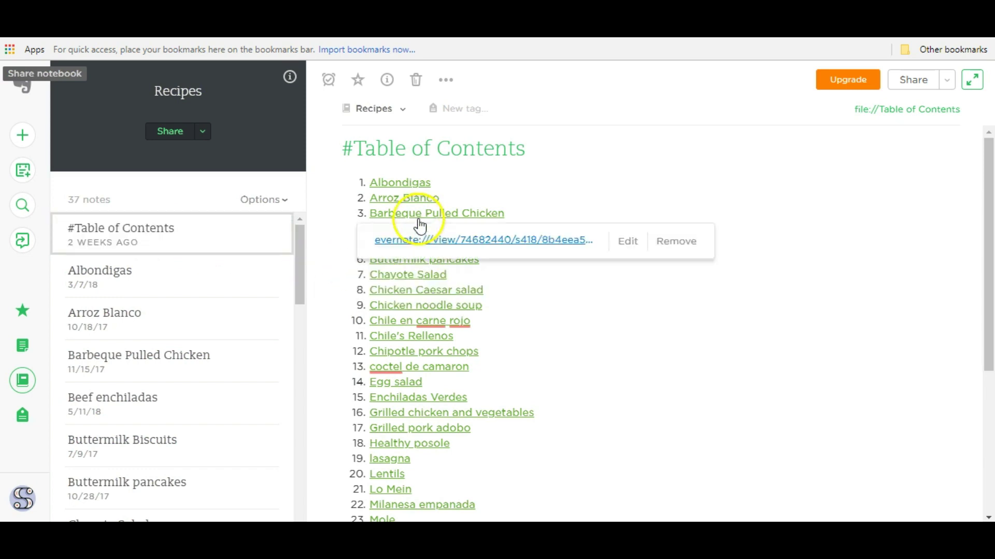
scroll(419, 226, "down", 3)
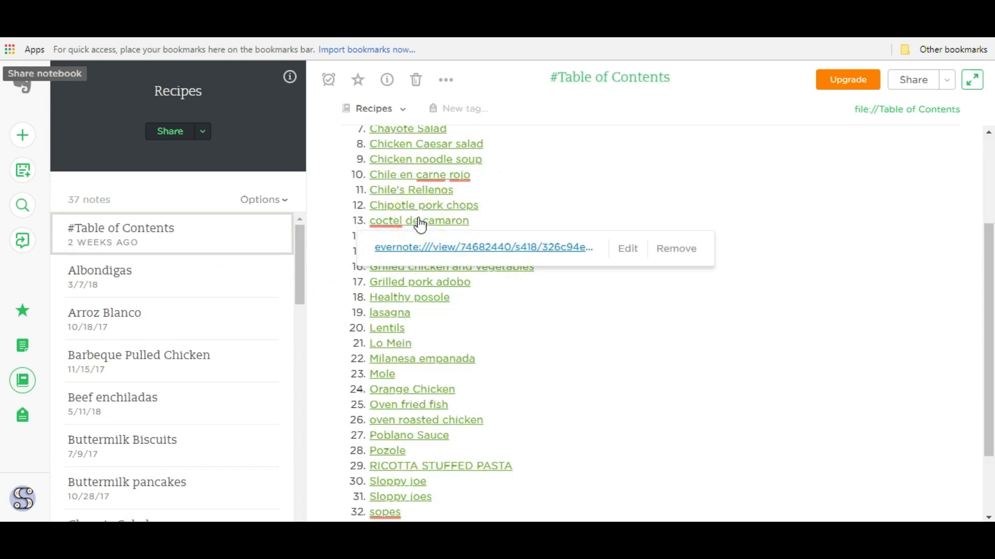
scroll(420, 226, "up", 3)
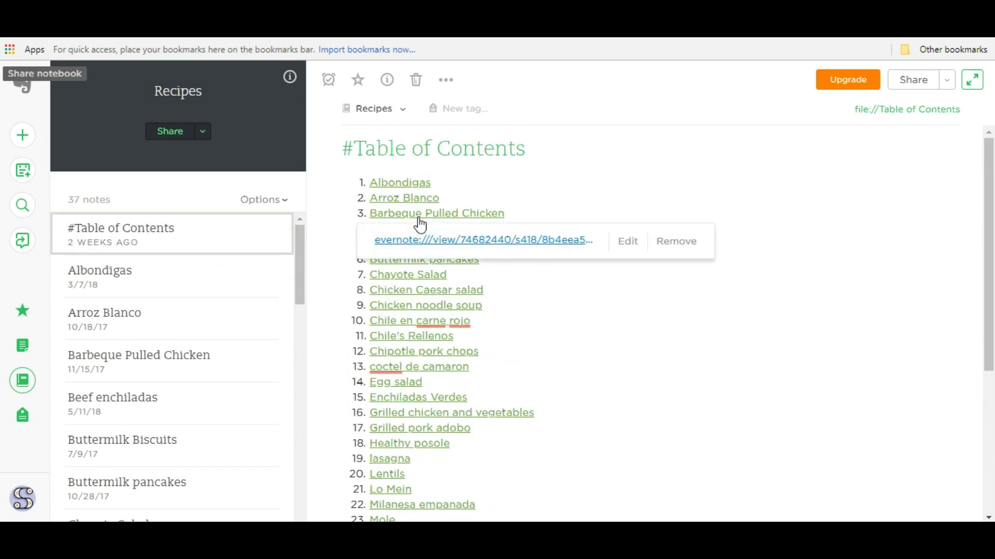
- Delete the #Table of Contents note, leaving 36 notes in Recipes
left_click(278, 229)
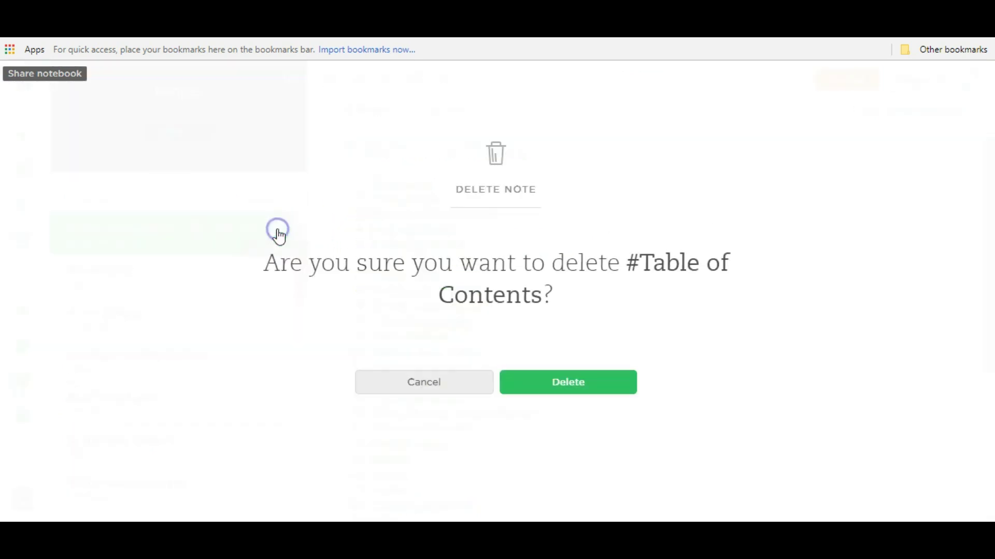
left_click(574, 386)
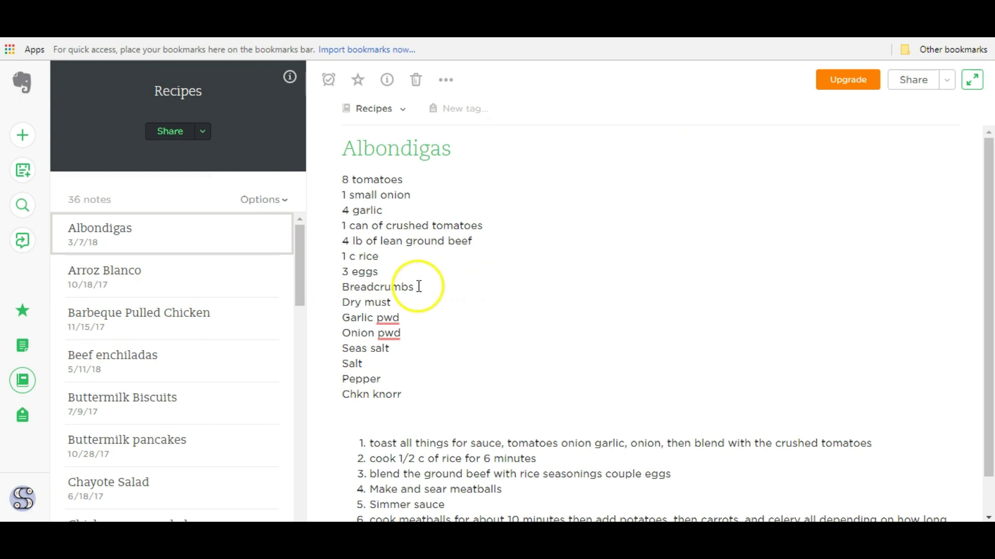
mouse_move(213, 289)
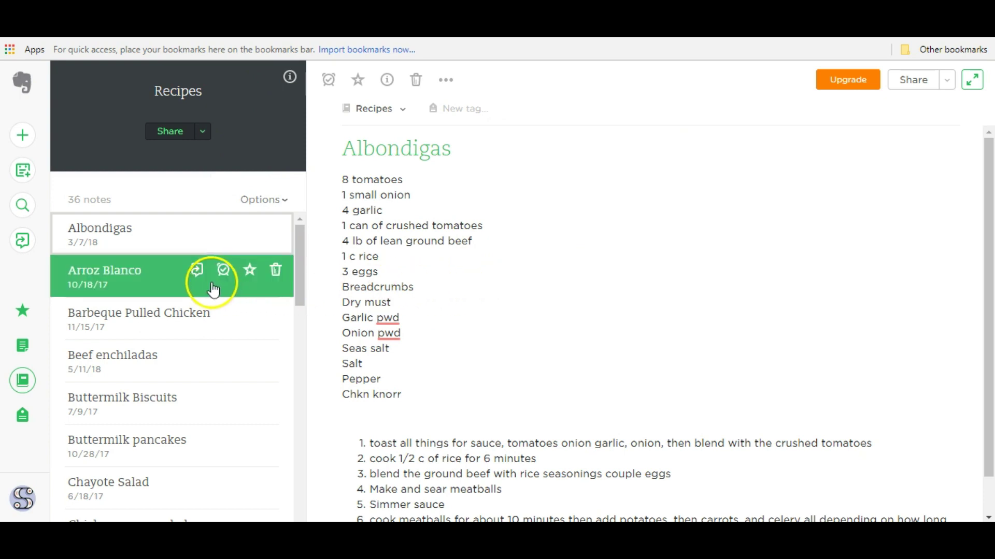
- Open the account menu to reach the Evernote desktop app download
left_click(23, 502)
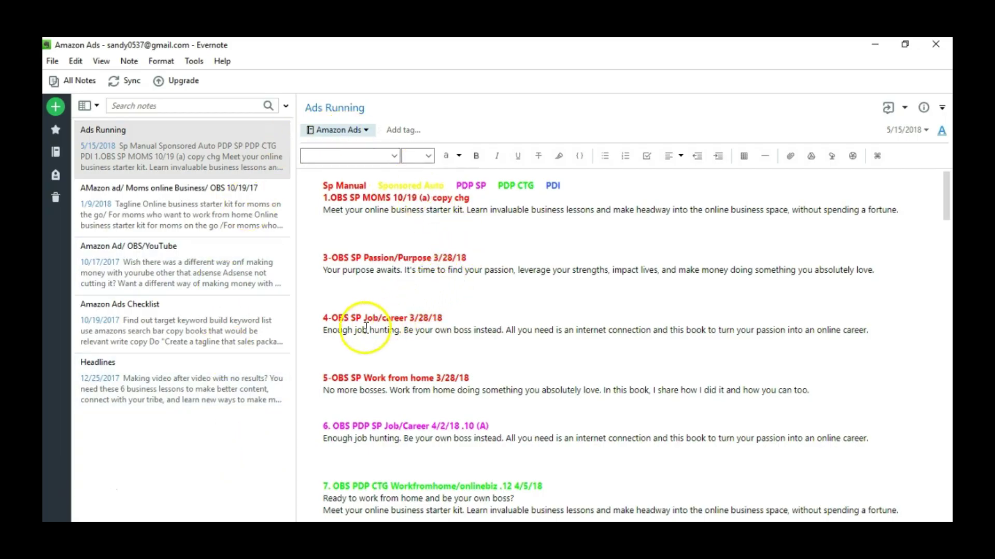
- Open the Recipes notebook from the notebooks list in the Windows app
left_click(56, 151)
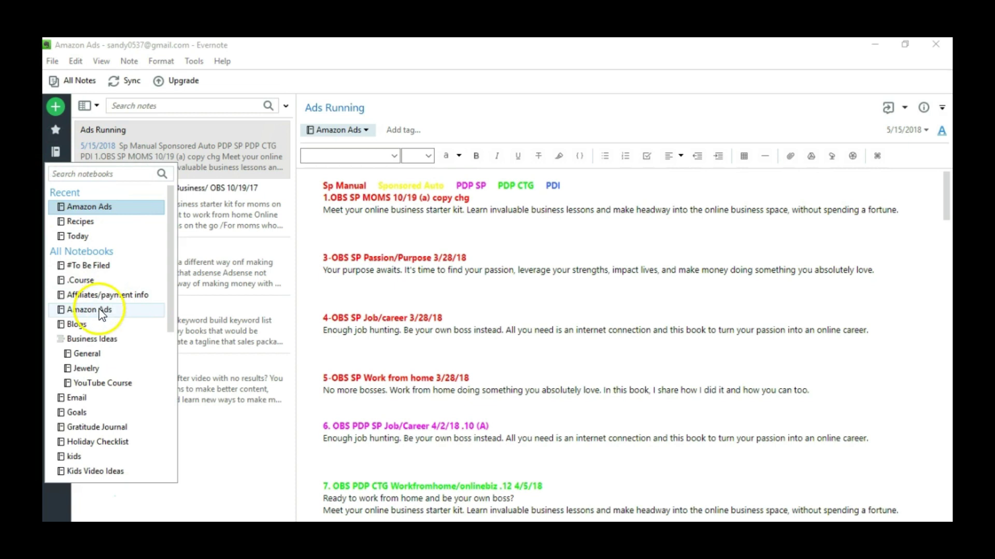
scroll(101, 308, "down", 3)
scroll(101, 314, "down", 1)
scroll(102, 315, "down", 2)
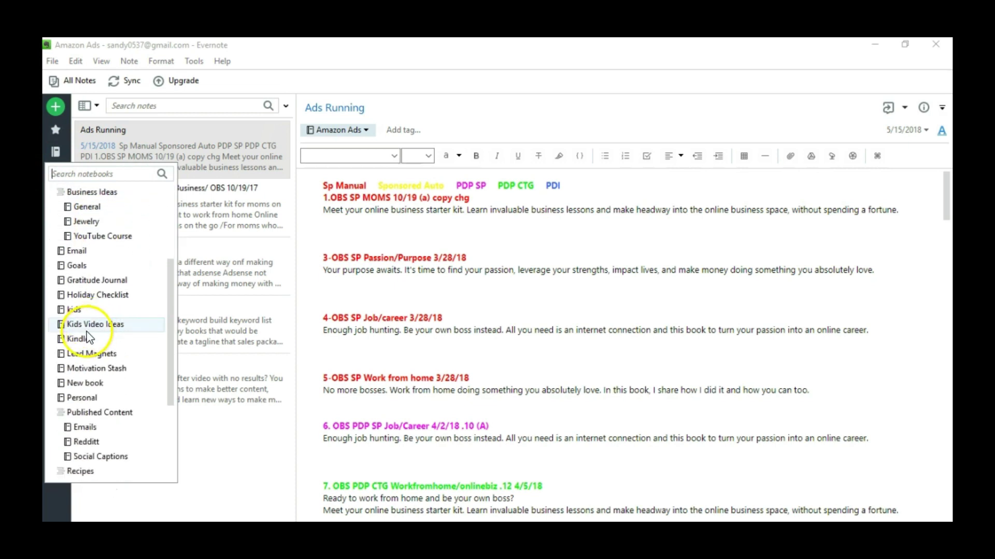
left_click(63, 174)
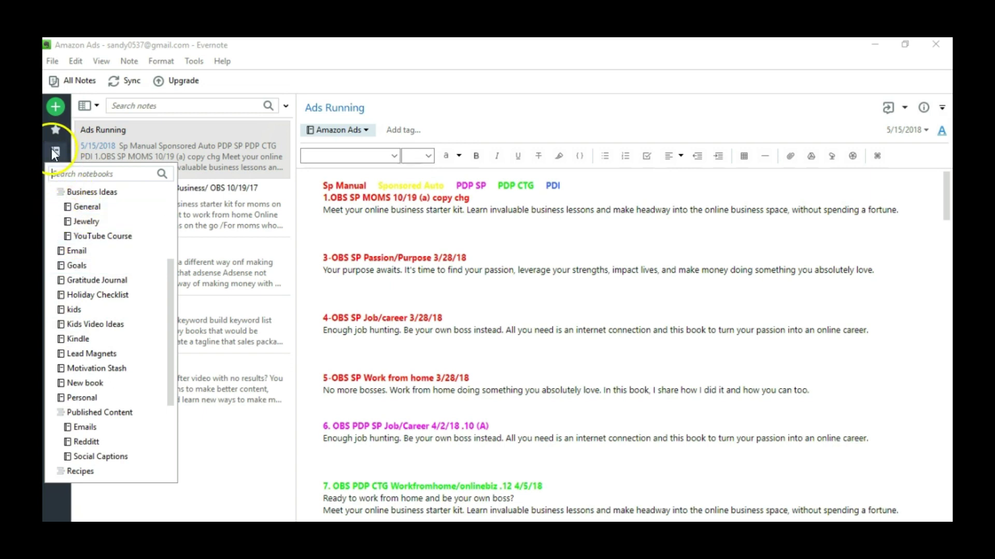
scroll(91, 280, "down", 1)
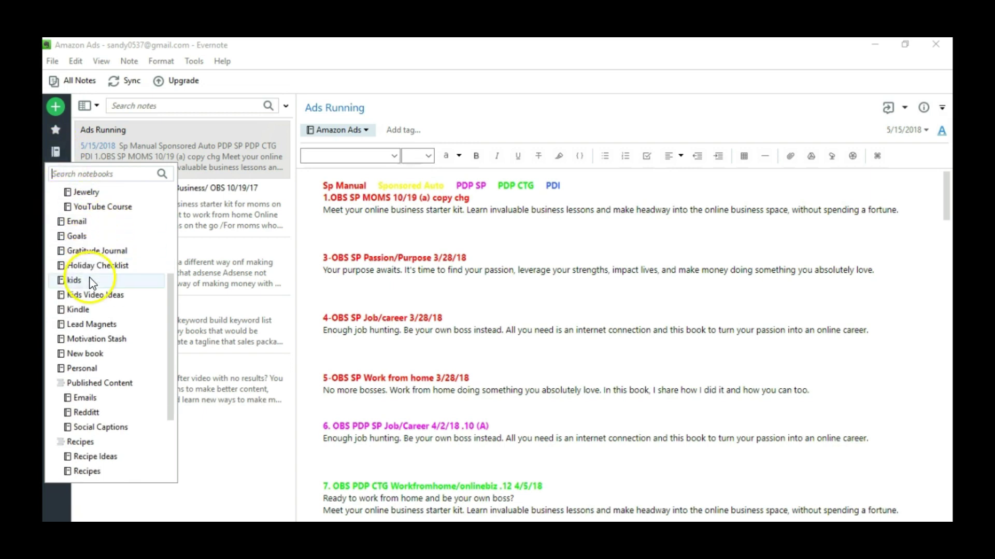
scroll(90, 281, "down", 4)
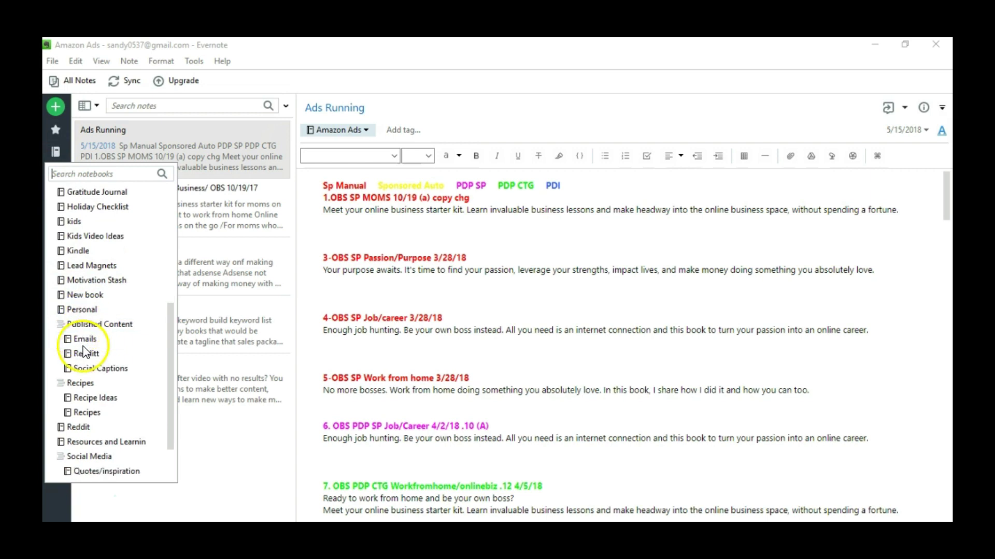
scroll(85, 354, "down", 3)
scroll(87, 371, "down", 1)
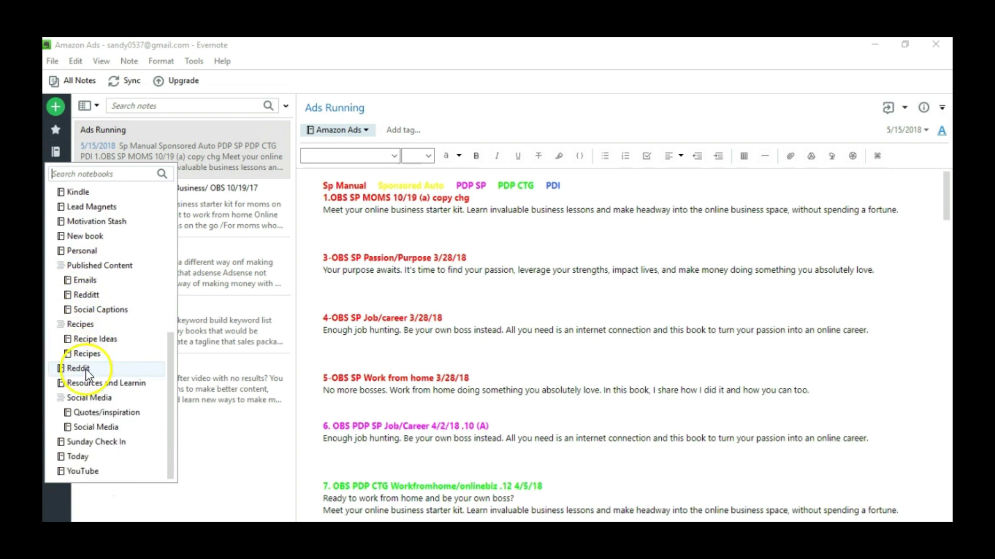
left_click(91, 356)
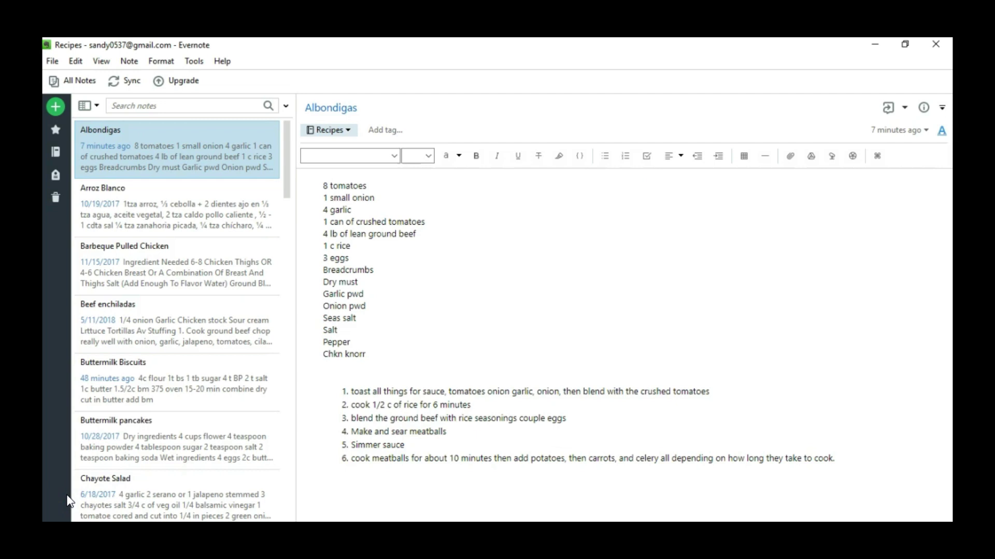
- Multi-select recipes from Albondigas to Buttermilk pancakes, then select all 36 with Ctrl+A
left_click(156, 162, "ctrl")
left_click(151, 218, "ctrl")
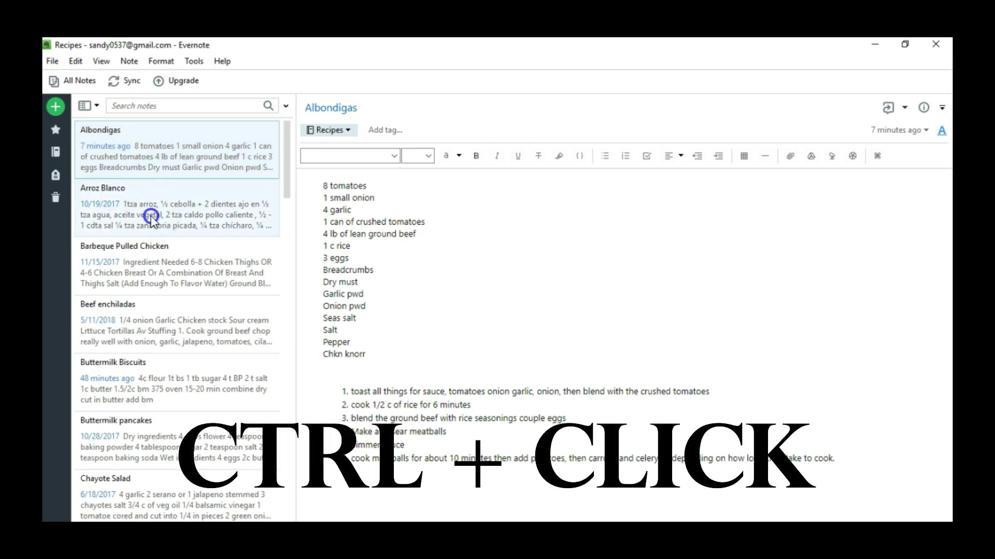
left_click(147, 160, "ctrl")
left_click(138, 259, "ctrl")
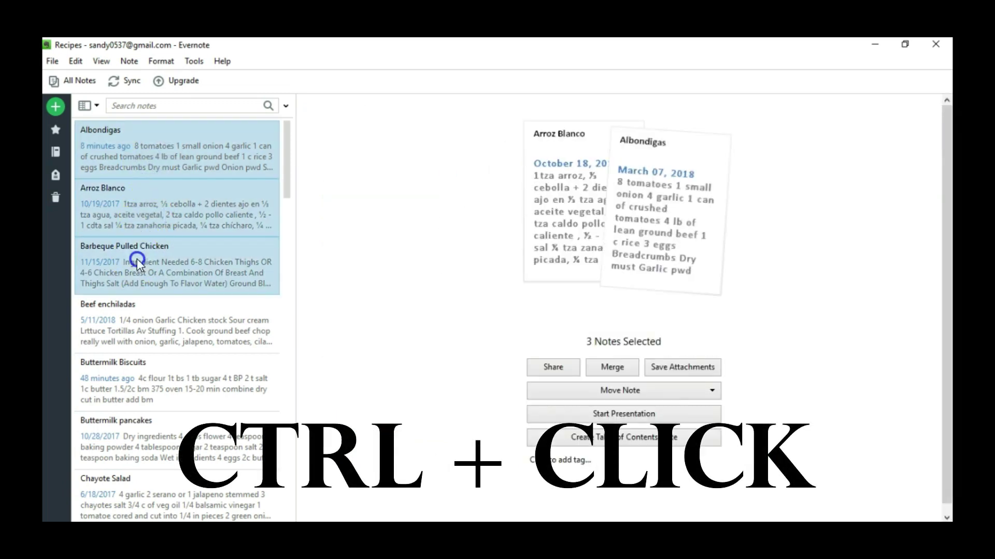
left_click(130, 303, "ctrl")
left_click(119, 393, "ctrl")
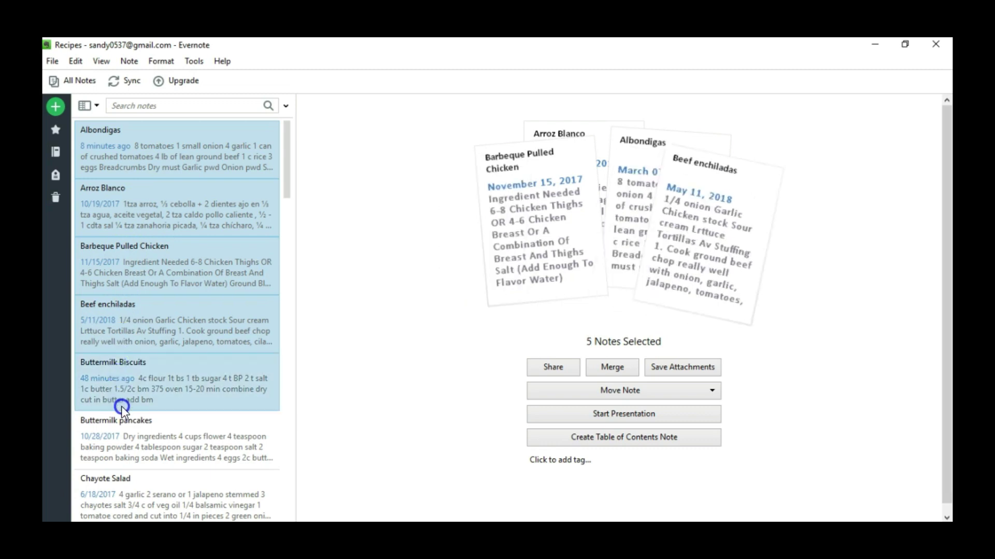
scroll(124, 414, "down", 1)
left_click(125, 415, "ctrl")
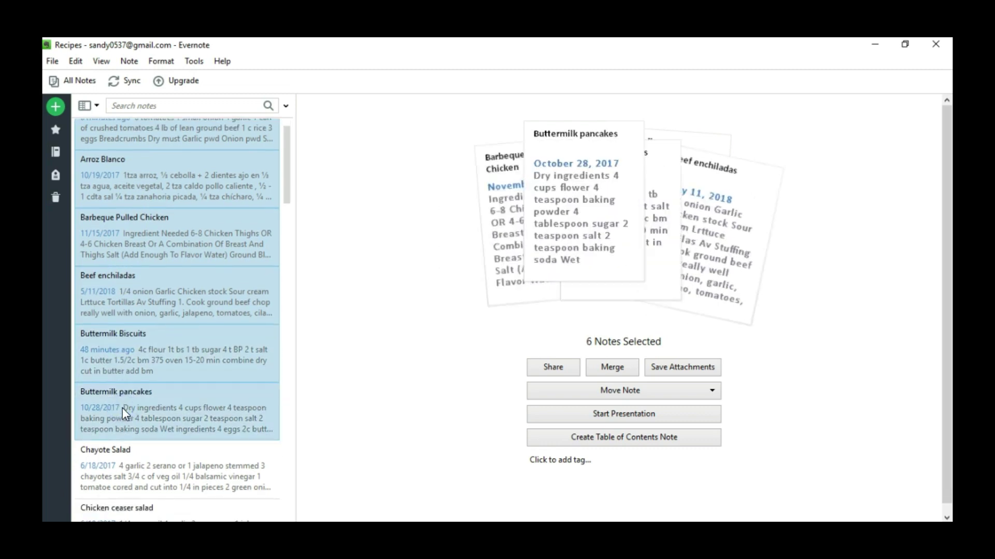
scroll(124, 414, "down", 1)
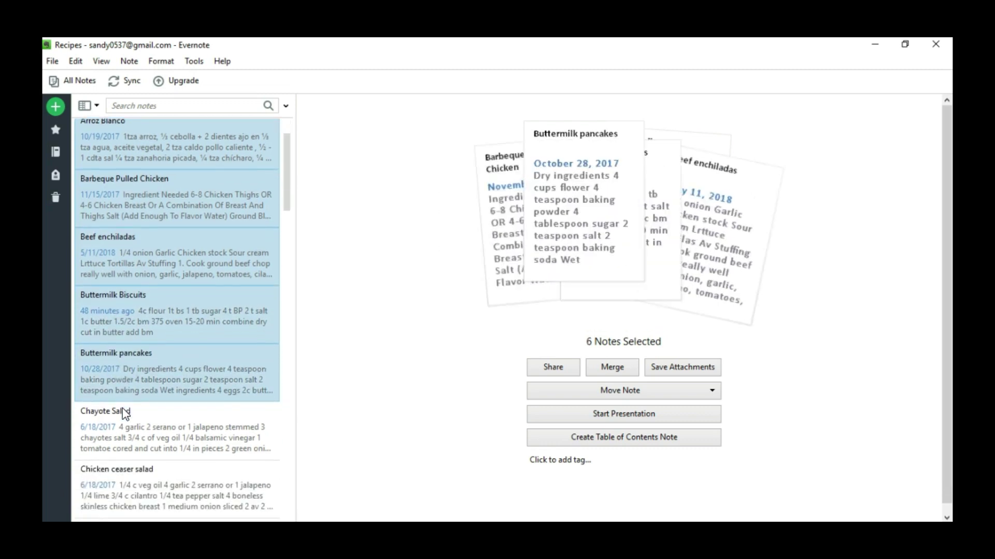
key("ctrl+a")
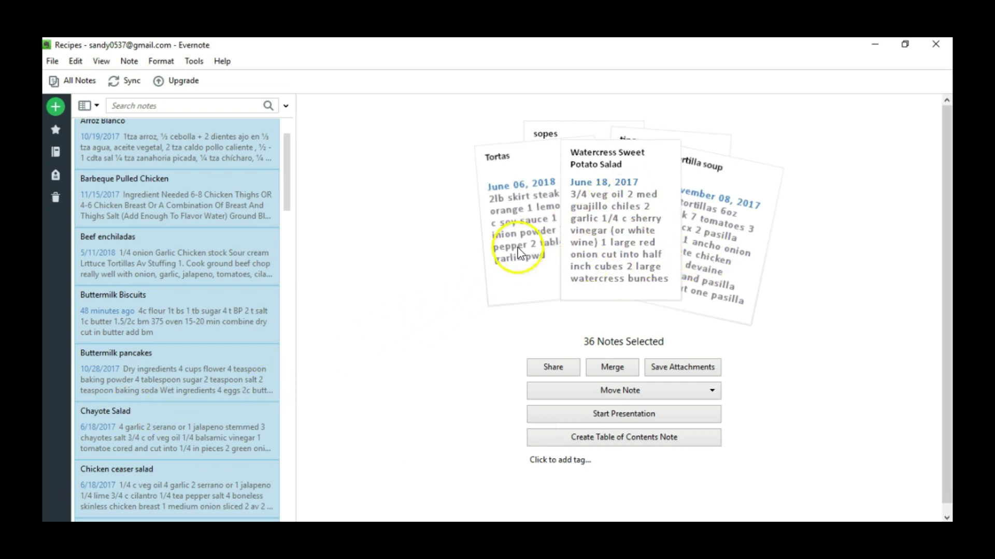
scroll(583, 339, "down", 1)
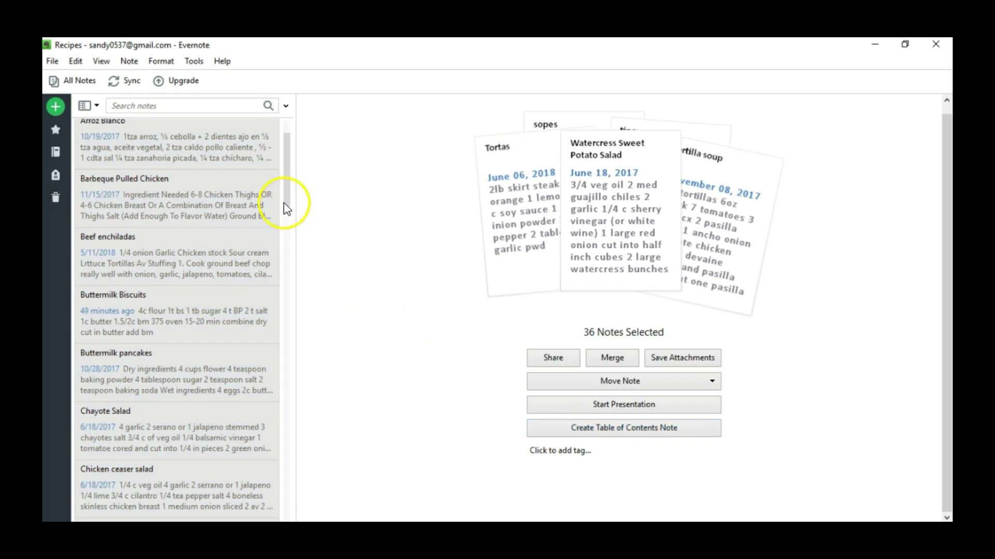
- Generate a Table of Contents note linking the 36 selected recipes
left_click_drag(286, 191, 275, 474)
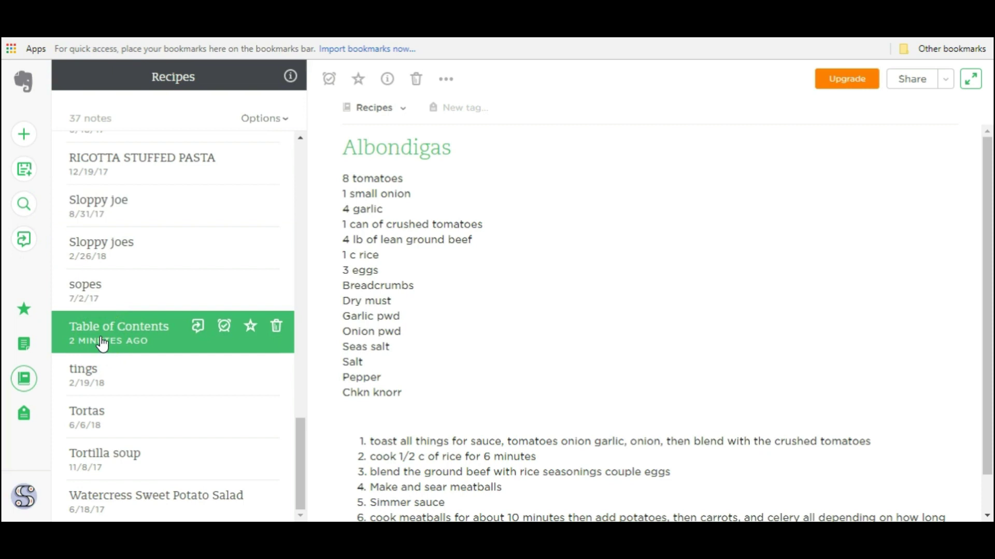
- Prefix the new note's title with # so it reads '#Table of Contents'
left_click(127, 339)
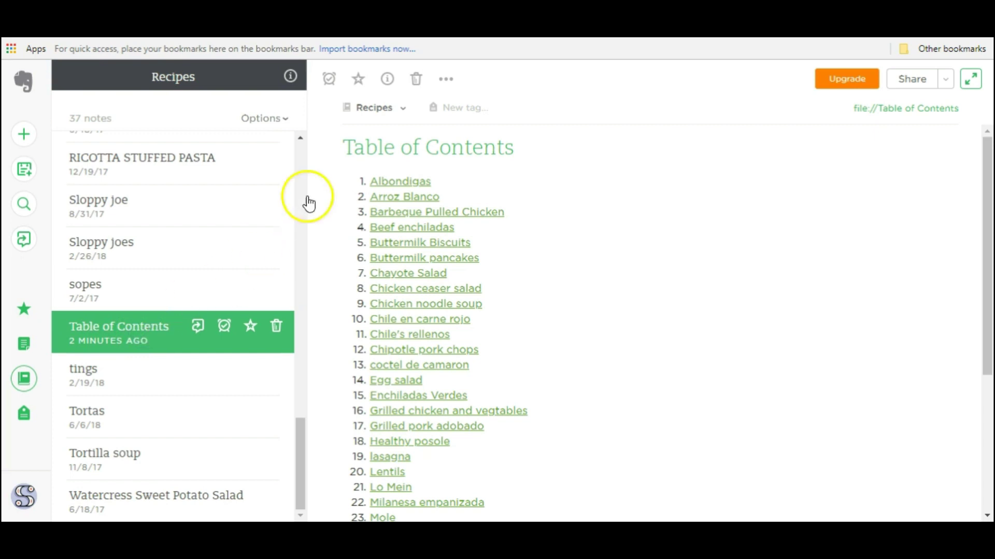
left_click(346, 144)
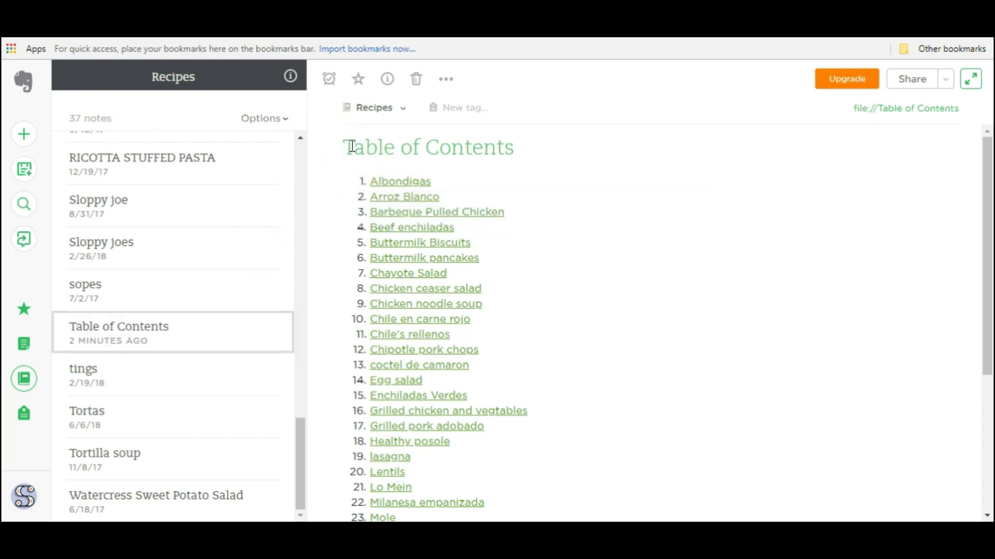
type("#")
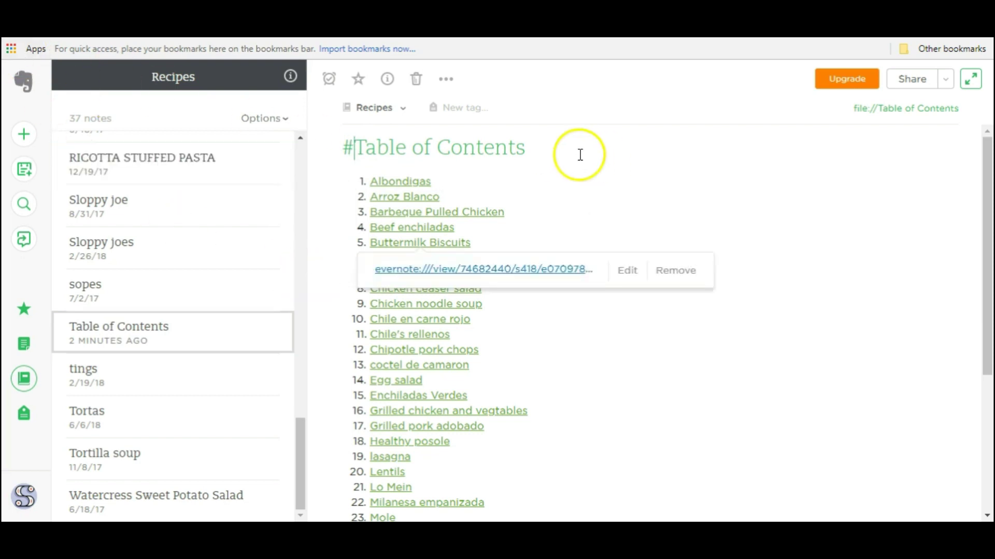
key("Return")
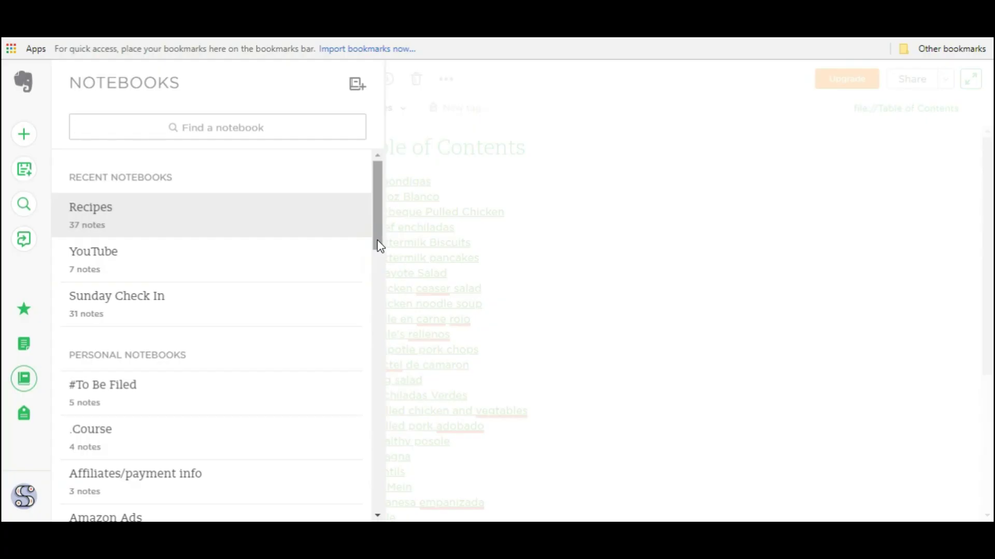
scroll(238, 346, "down", 5)
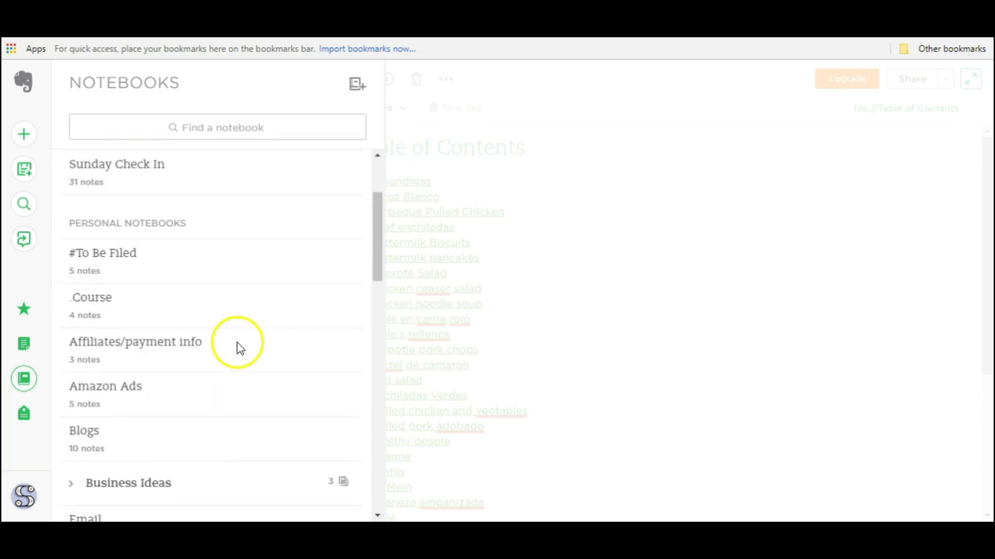
scroll(238, 347, "down", 8)
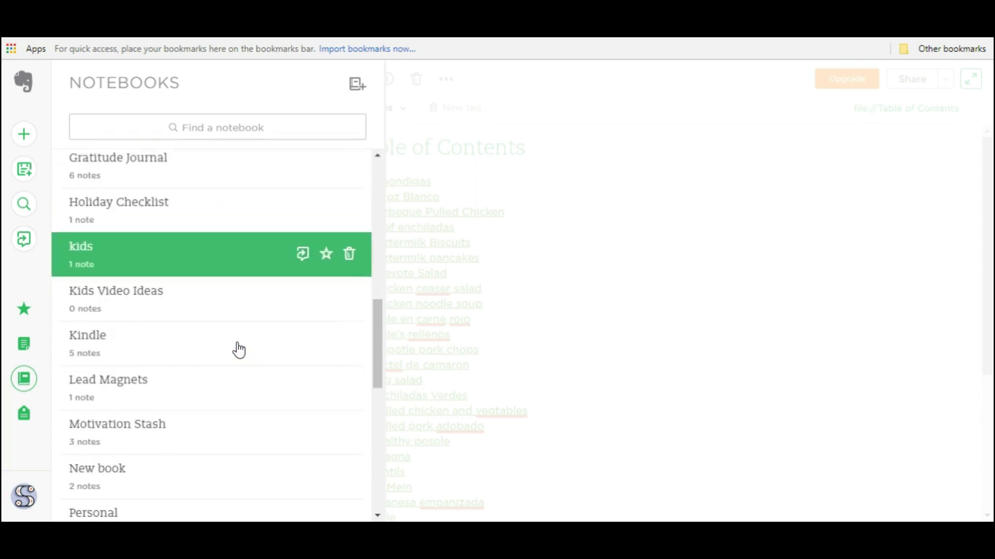
scroll(238, 350, "down", 2)
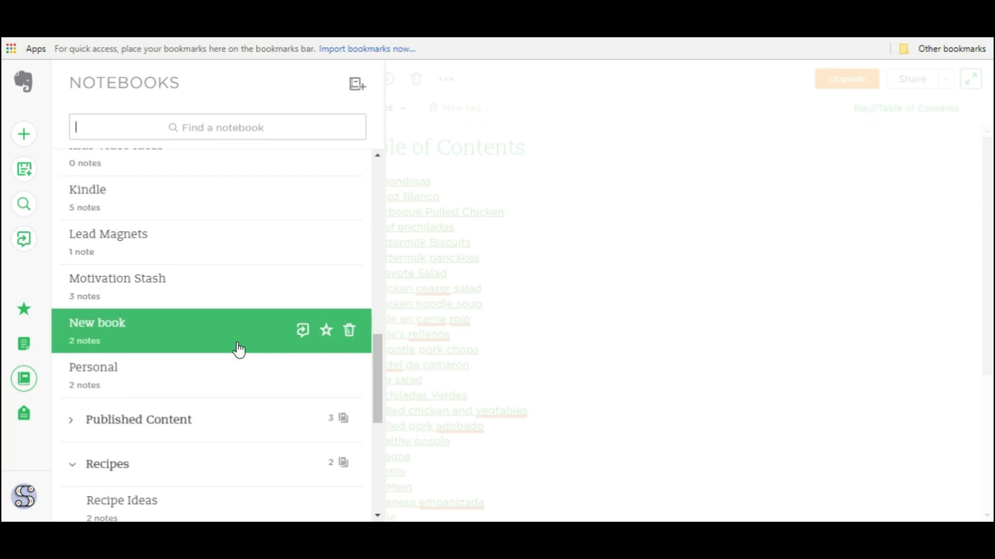
scroll(239, 350, "up", 3)
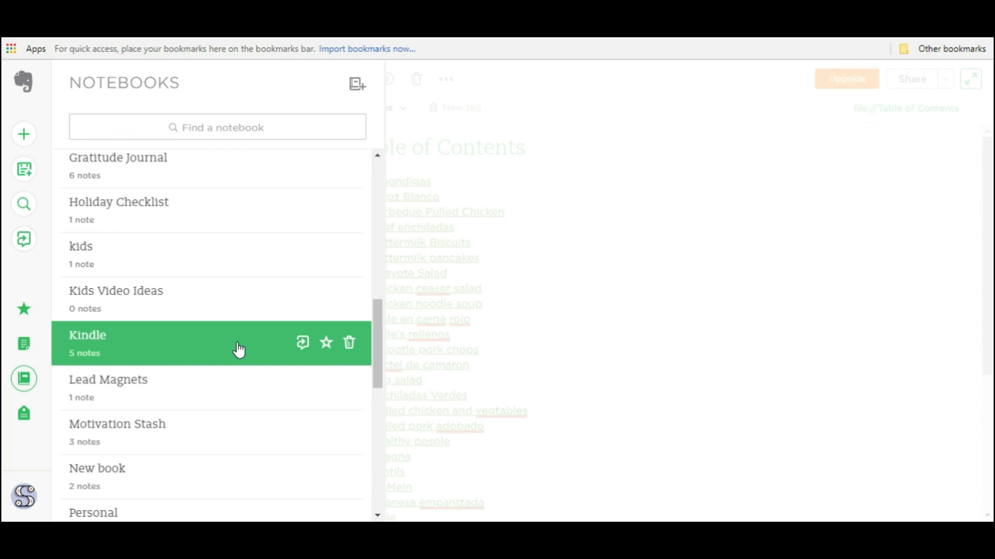
scroll(239, 350, "down", 2)
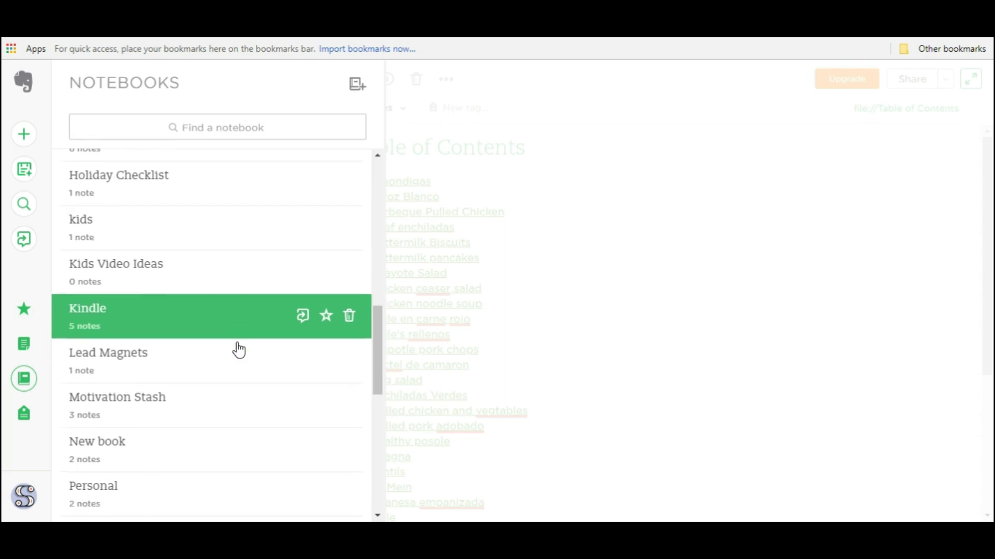
scroll(238, 350, "up", 6)
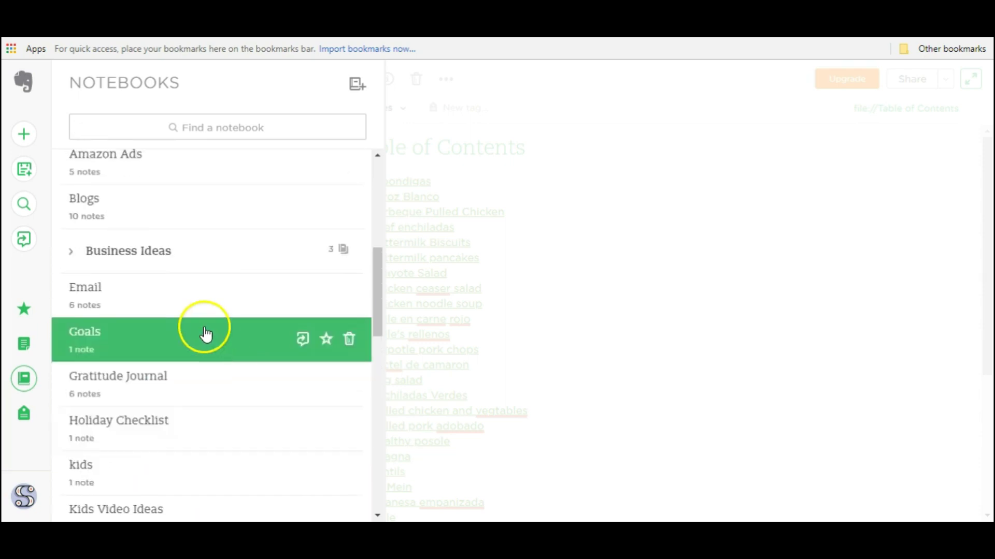
left_click(71, 259)
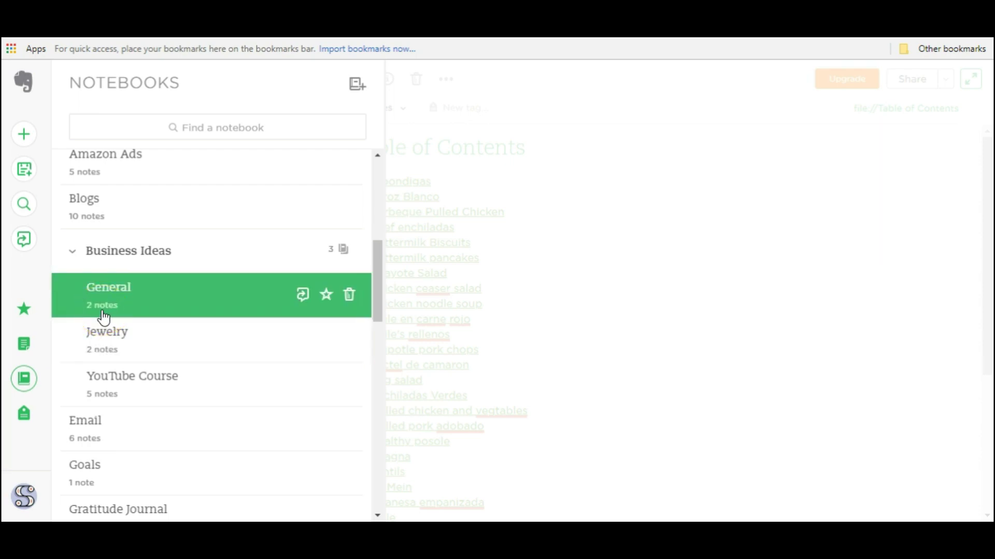
scroll(151, 349, "down", 2)
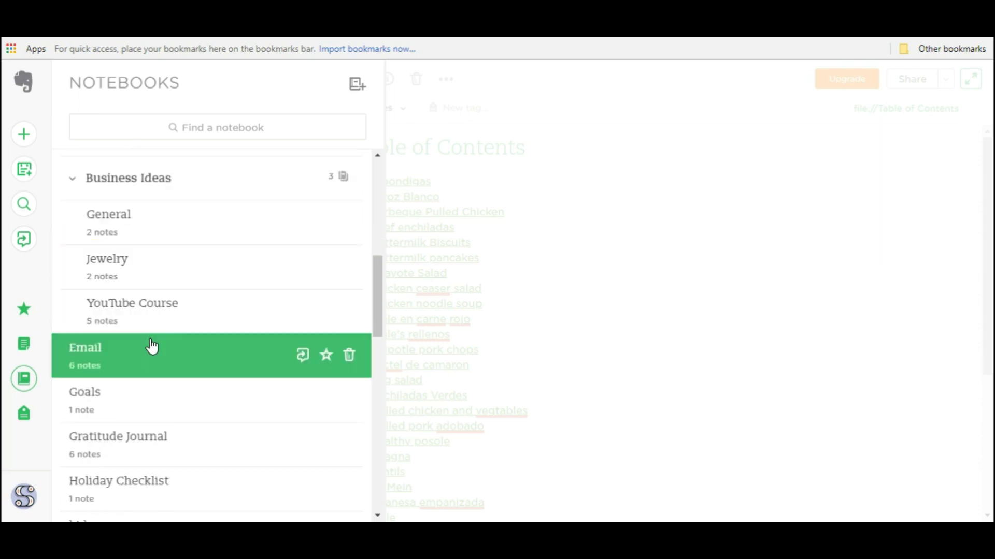
scroll(151, 346, "up", 4)
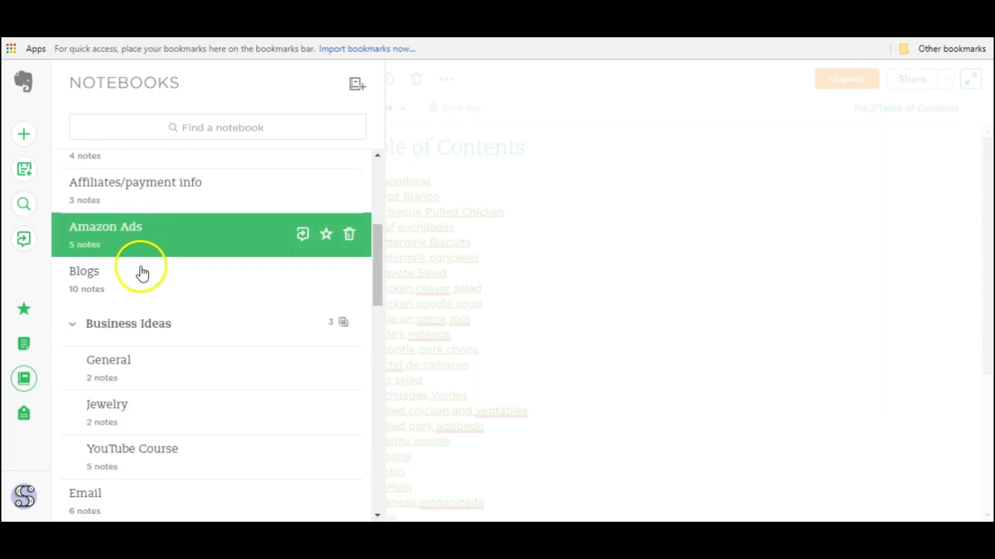
left_click(73, 325)
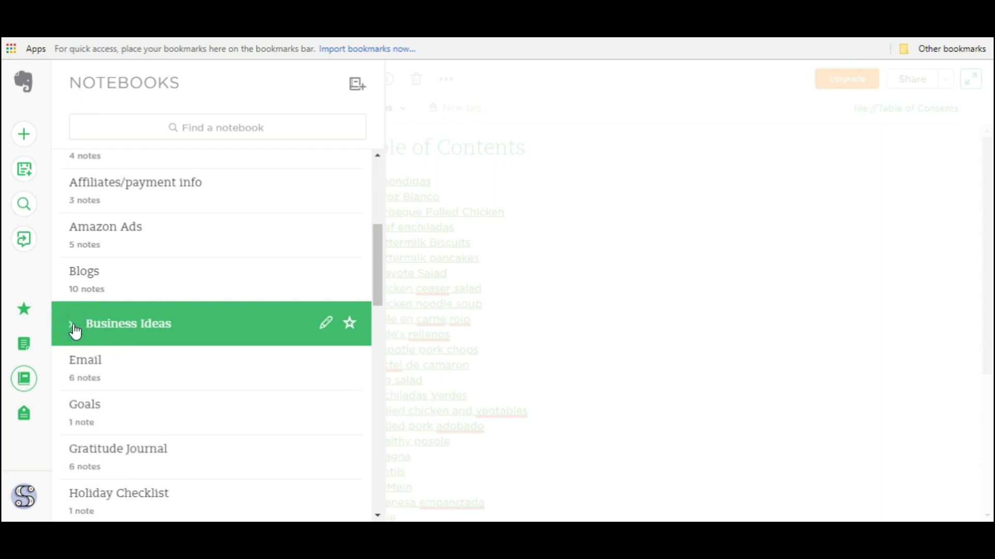
left_click(73, 324)
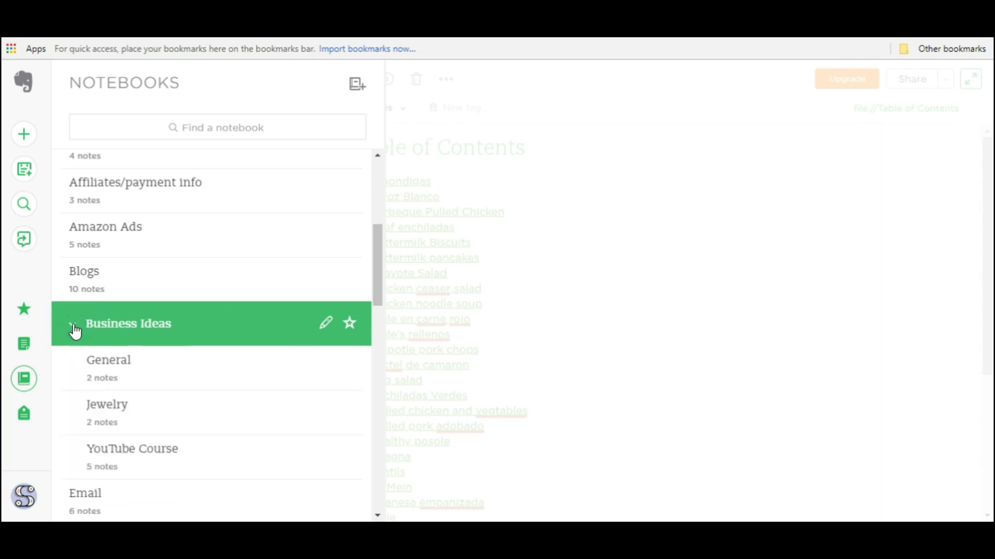
left_click(73, 325)
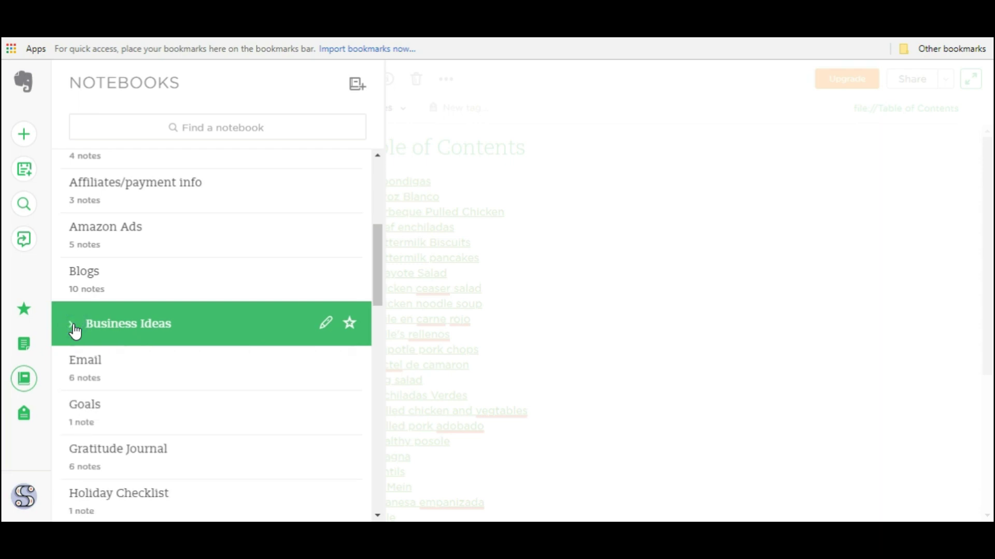
scroll(74, 331, "down", 2)
scroll(171, 340, "down", 1)
scroll(171, 340, "up", 5)
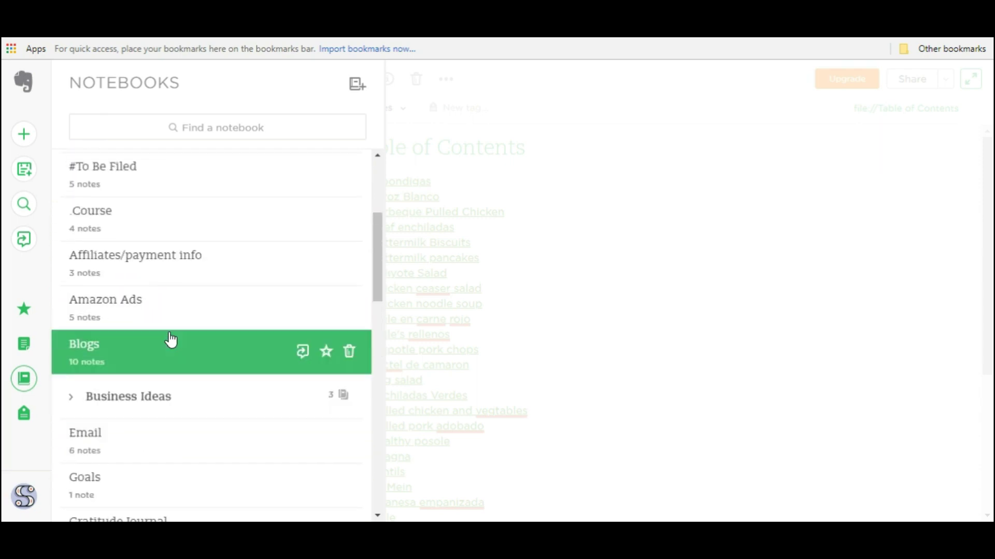
scroll(171, 340, "down", 3)
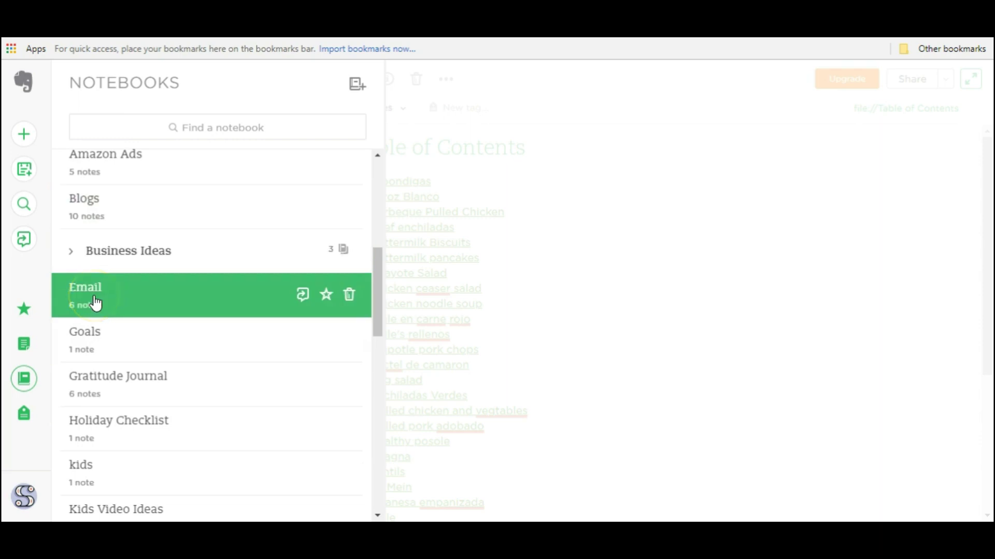
- Drop Email onto Blogs and name the resulting stack 'Content Marketing'
left_click_drag(96, 301, 110, 249)
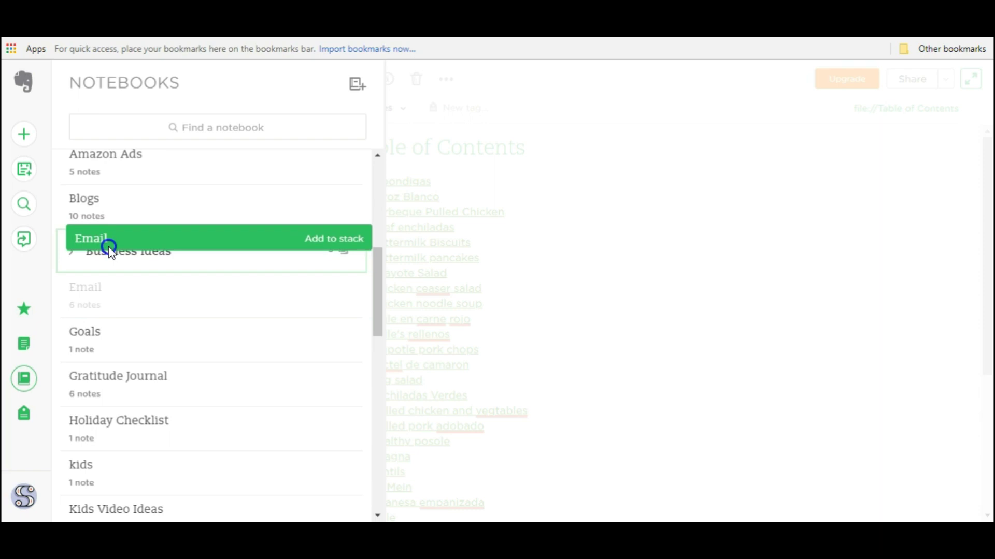
left_click_drag(108, 247, 102, 224)
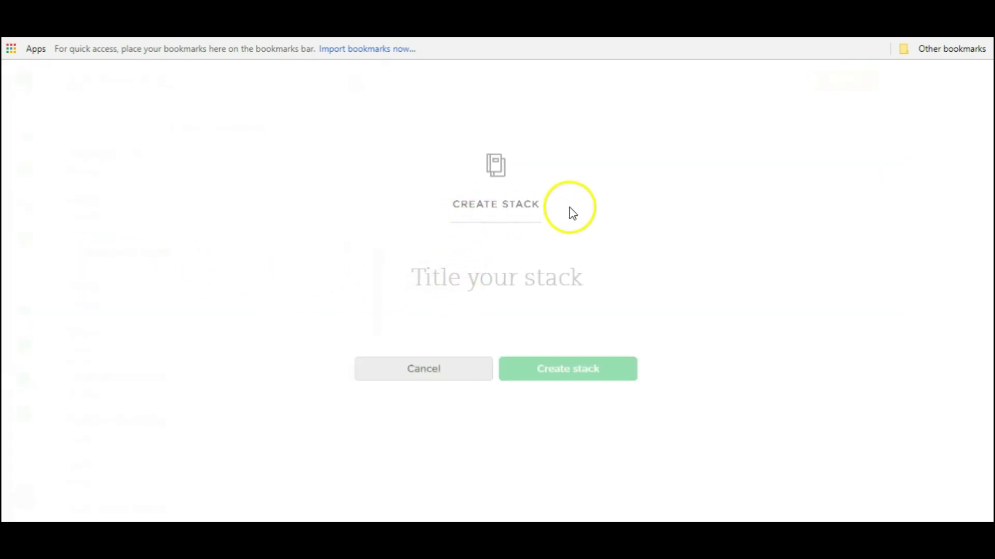
left_click(501, 282)
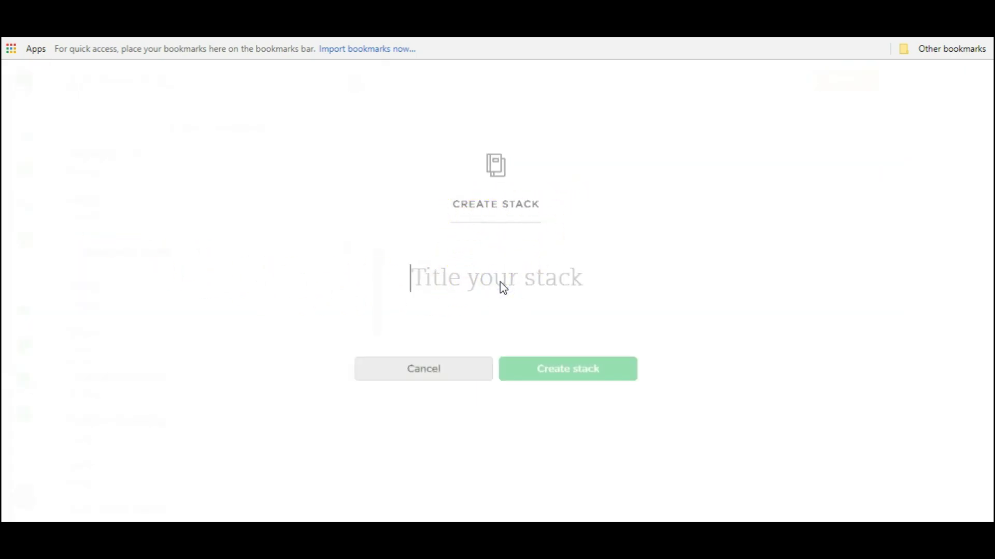
type("Con")
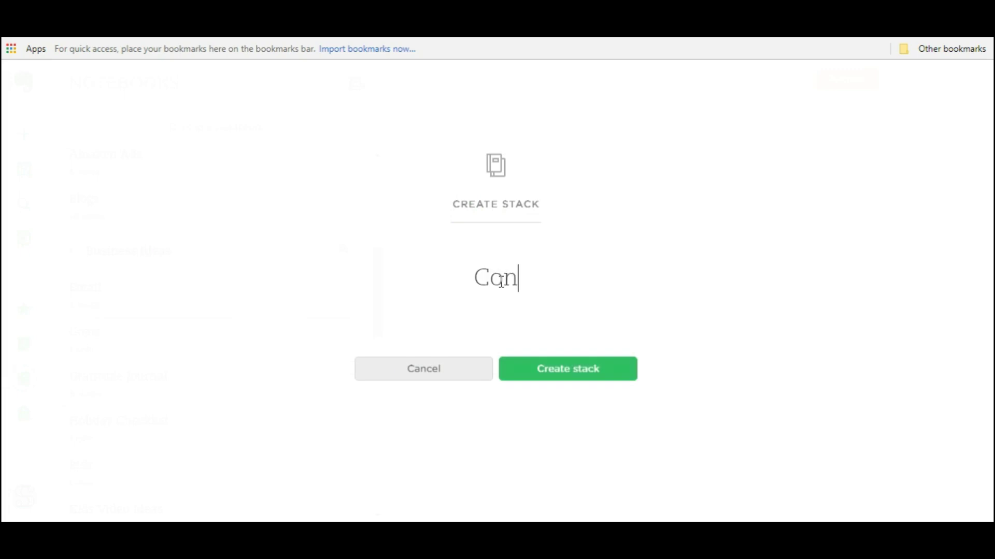
type("tent M")
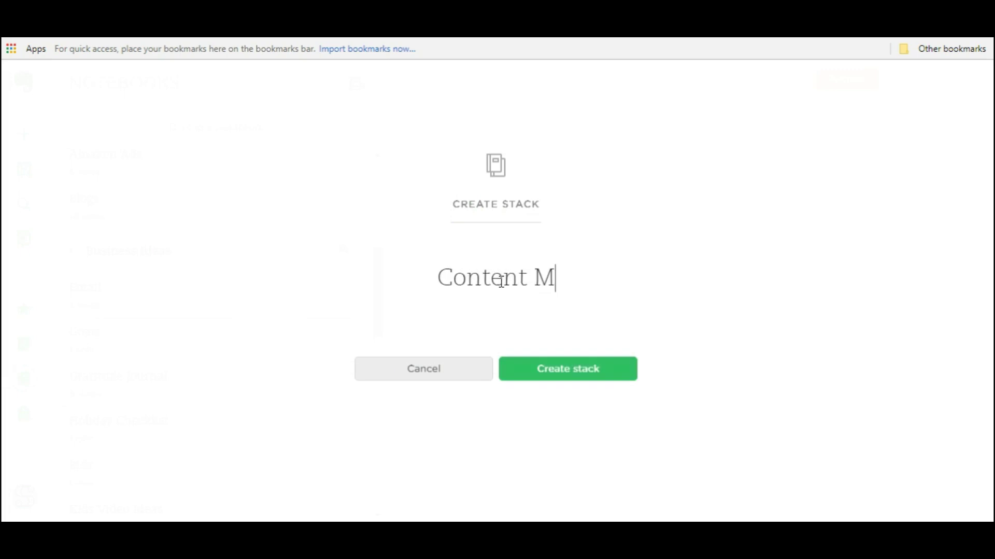
type("arketing")
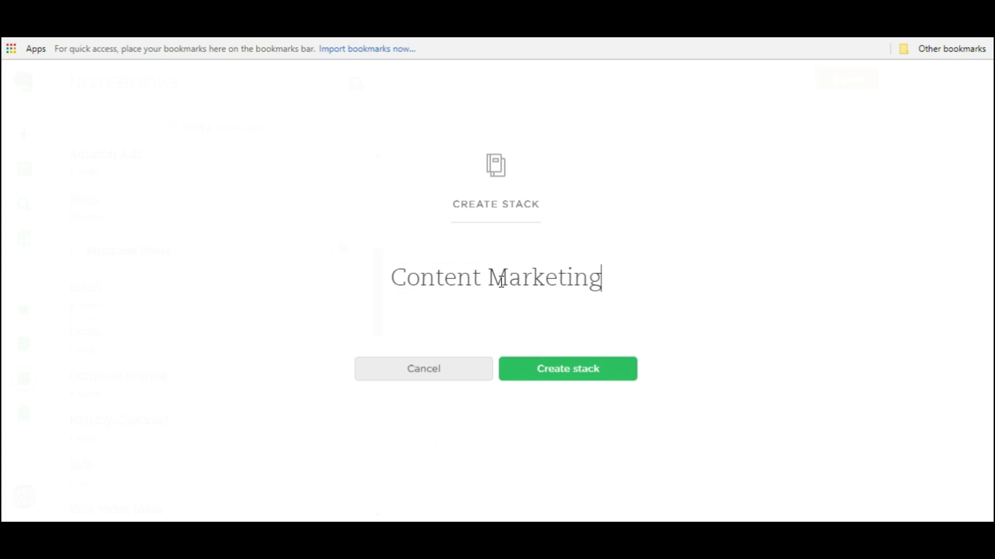
left_click(553, 385)
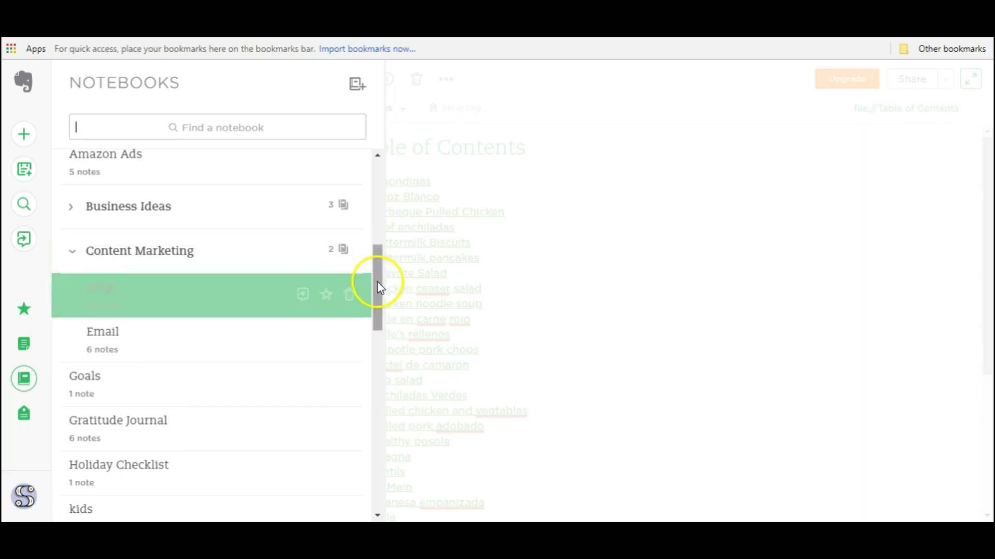
- Move the YouTube notebook into Content Marketing, then collapse the stack
left_click_drag(378, 281, 377, 457)
left_click_drag(101, 452, 101, 329)
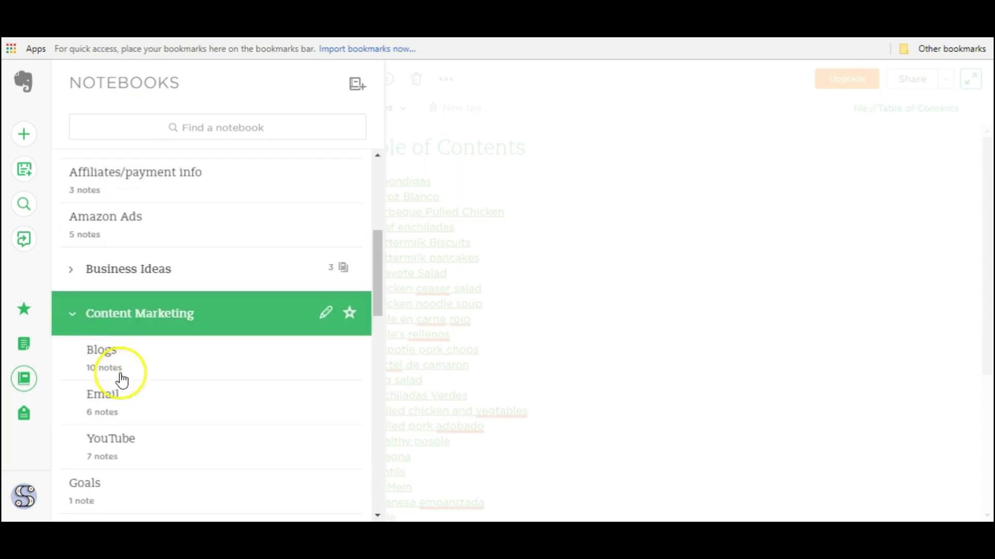
left_click(73, 318)
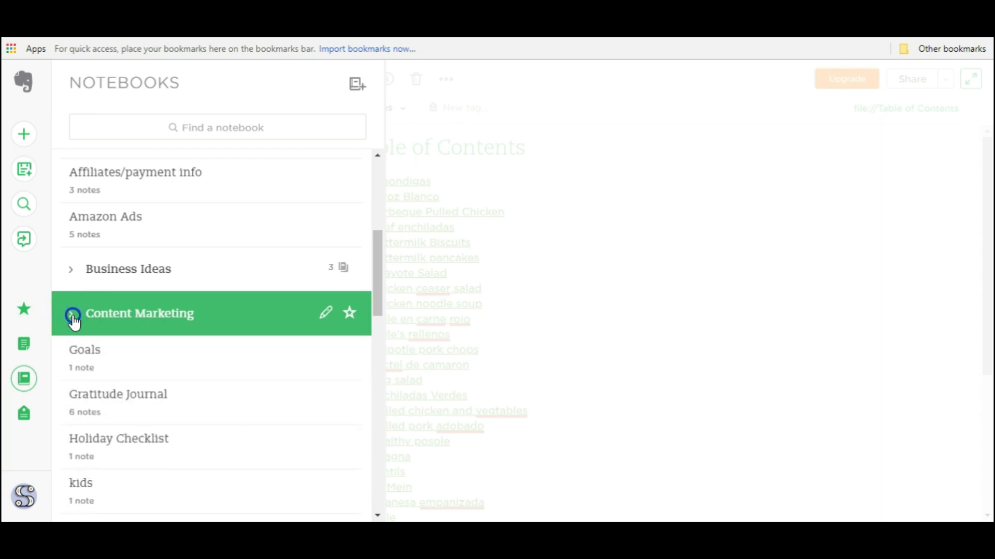